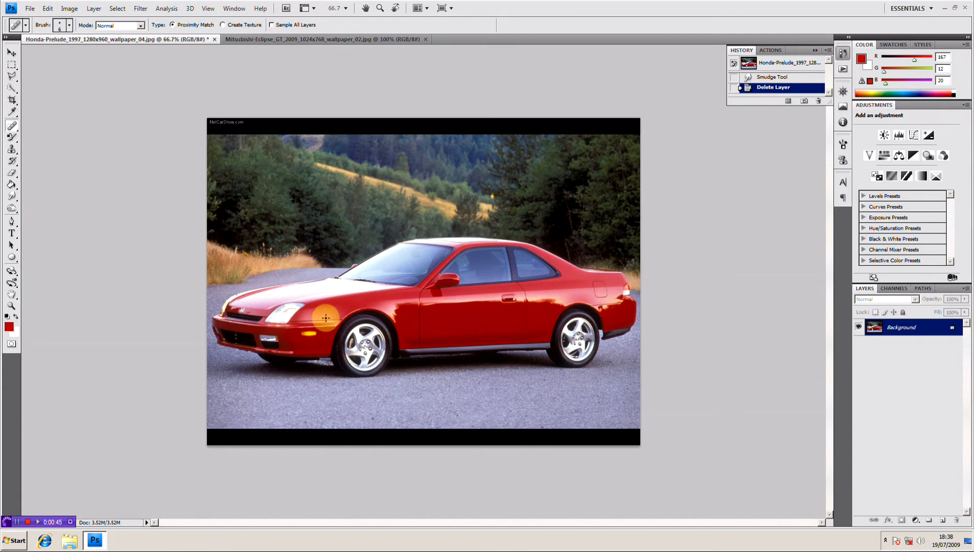
Copy the selected yellow side skirt from the Mitsubishi Eclipse image into the Honda Prelude image and name its layer "Sideskirt"
{"action": "left_click", "coordinate": [291, 39]}
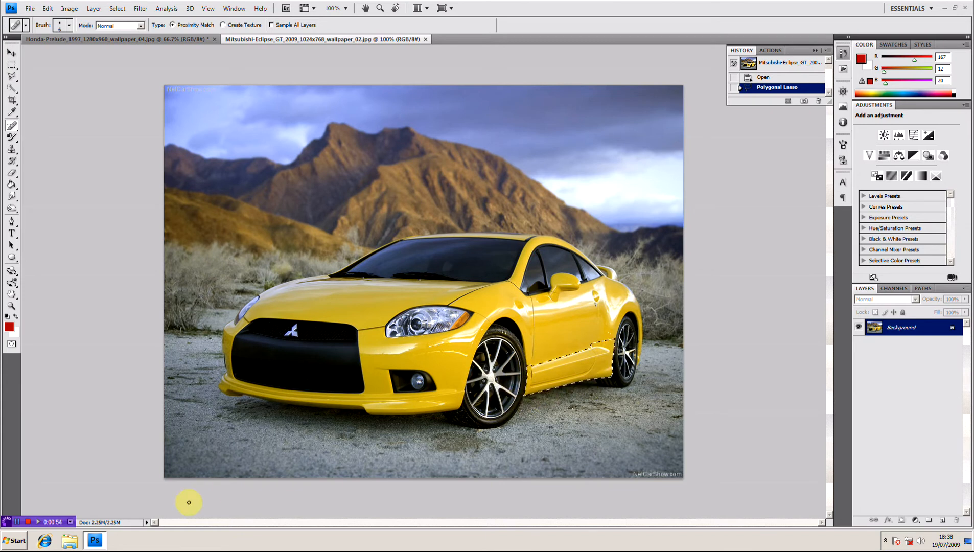
{"action": "left_click", "coordinate": [174, 40]}
{"action": "left_click", "coordinate": [345, 40]}
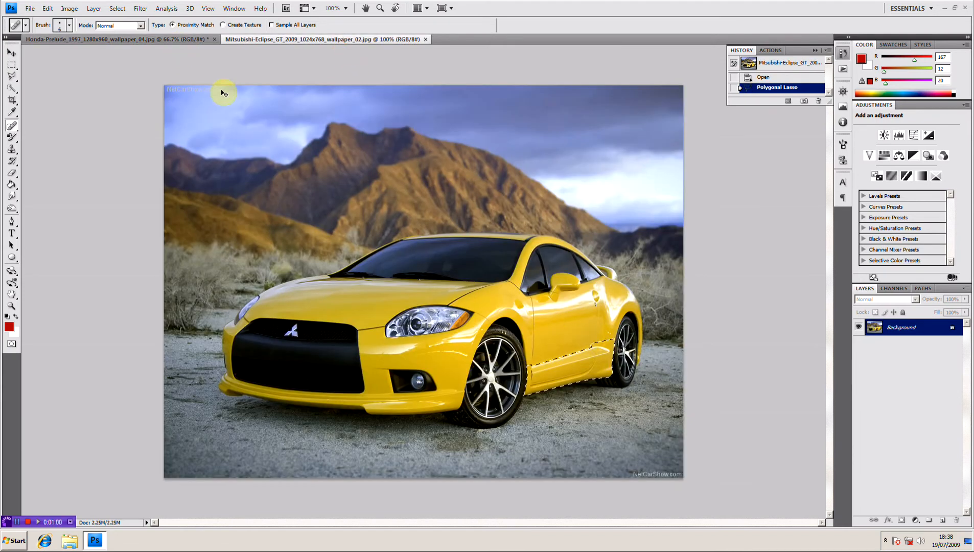
{"action": "left_click", "coordinate": [168, 40]}
{"action": "key", "text": "ctrl+v"}
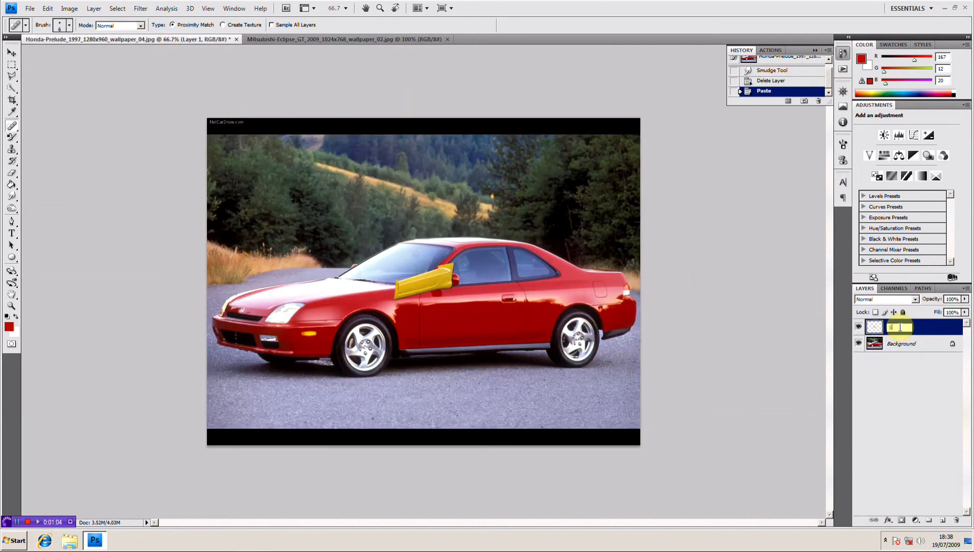
{"action": "type", "text": "Sideskirt"}
{"action": "key", "text": "Return"}
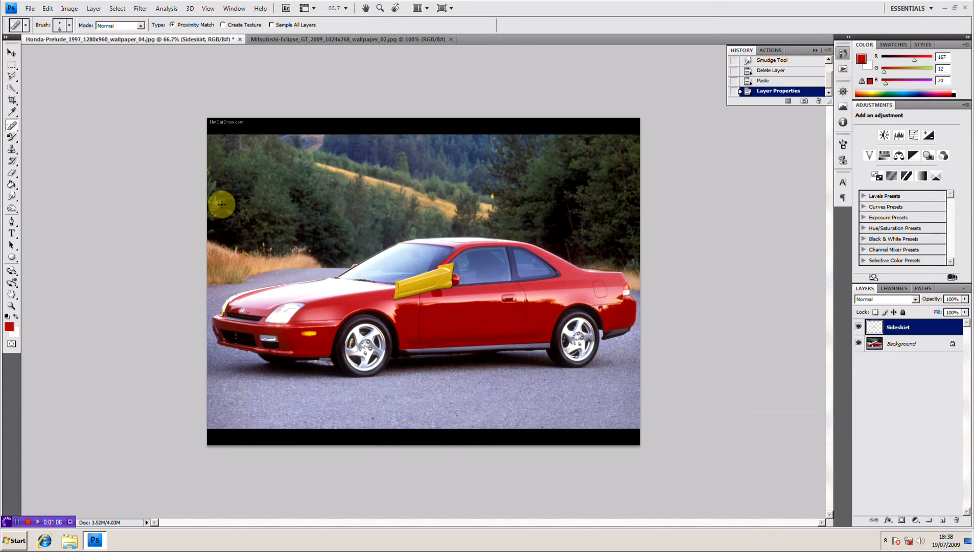
Free-transform the side skirt to about 266% width and 119% height, placing it between the Honda's wheels along the sill
{"action": "key", "text": "ctrl+t"}
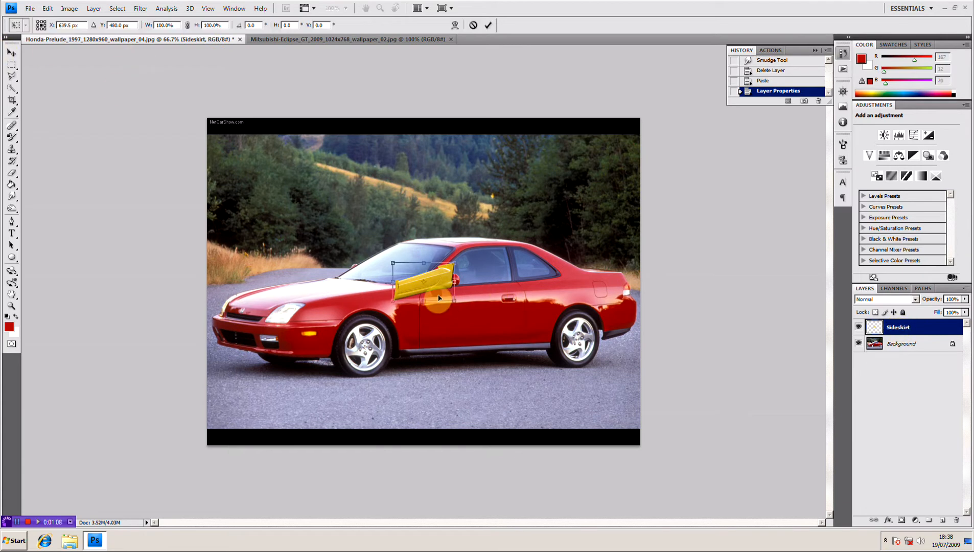
{"action": "left_click_drag", "start_coordinate": [479, 283], "coordinate": [519, 283]}
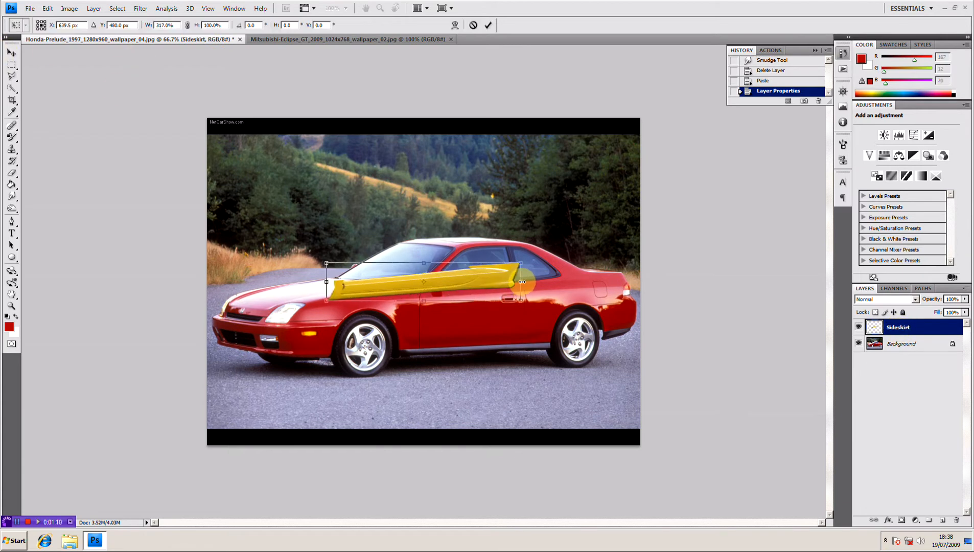
{"action": "left_click_drag", "start_coordinate": [423, 302], "coordinate": [503, 344]}
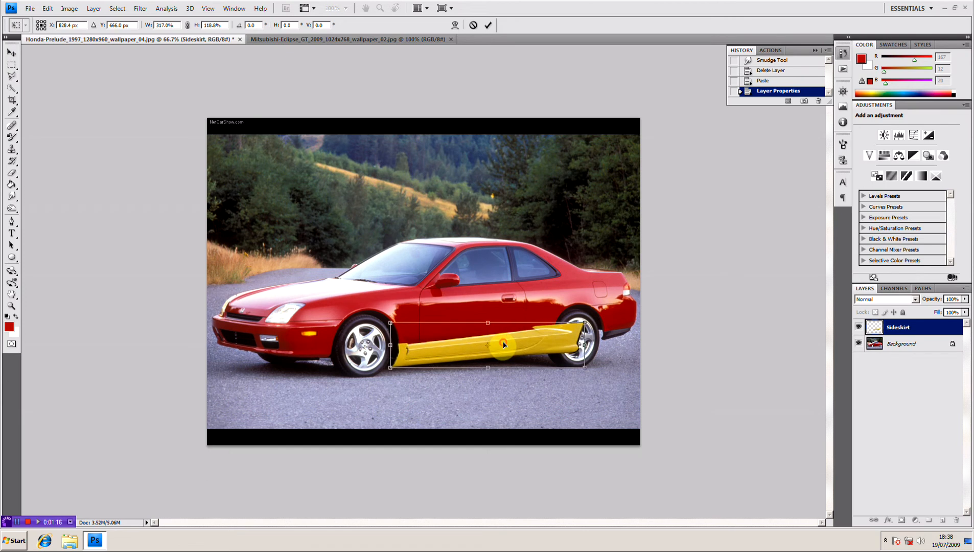
{"action": "left_click_drag", "start_coordinate": [574, 343], "coordinate": [560, 344]}
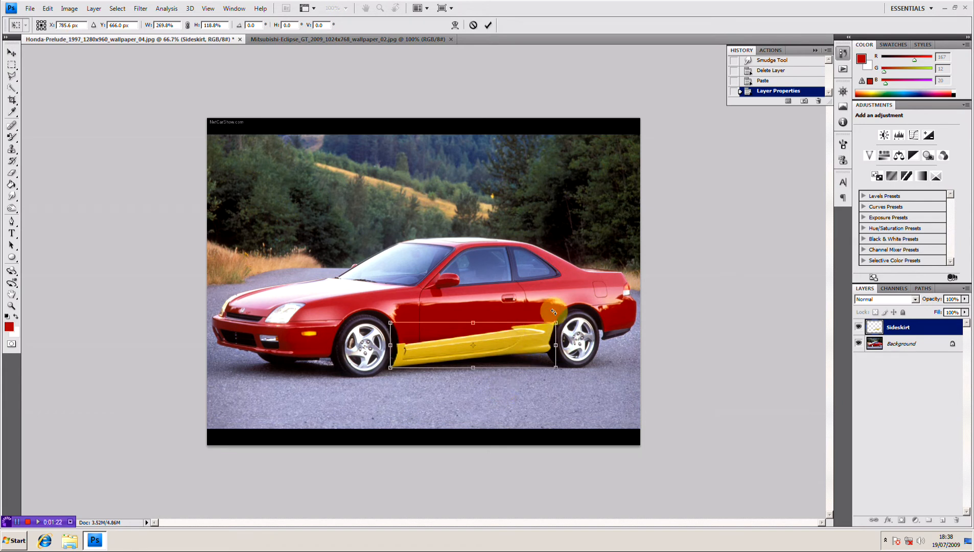
{"action": "key", "text": "ctrl+plus"}
{"action": "key", "text": "ctrl+plus"}
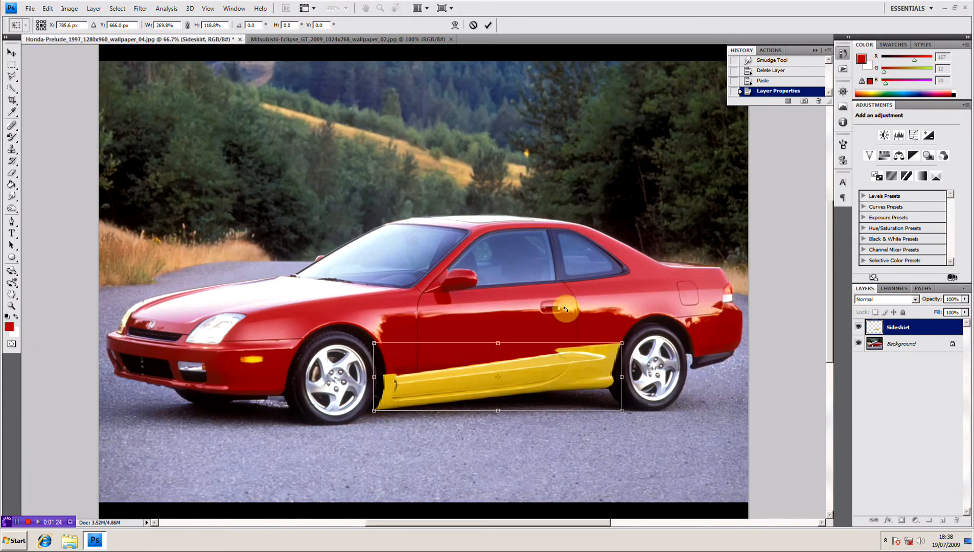
{"action": "scroll", "coordinate": [259, 234], "scroll_direction": "down", "scroll_amount": 5}
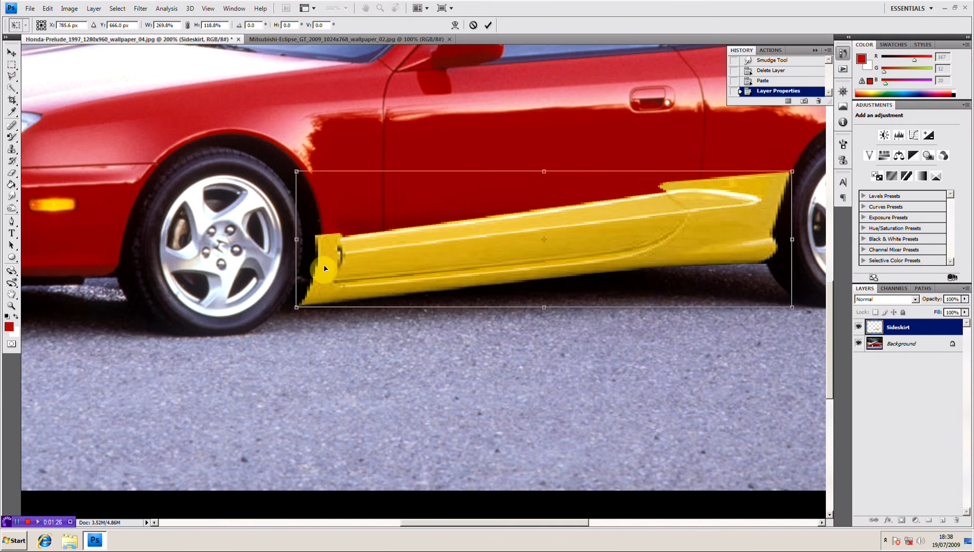
{"action": "left_click_drag", "start_coordinate": [294, 240], "coordinate": [302, 239]}
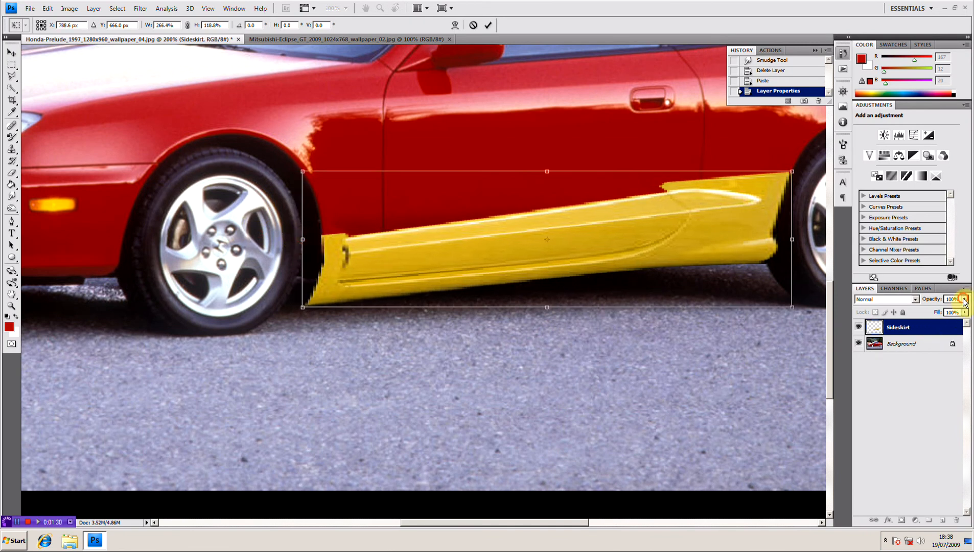
Lower the Sideskirt layer's opacity to 32%, then shift the skirt and rotate it about 3.5° to line up with the sill
{"action": "left_click_drag", "start_coordinate": [965, 299], "coordinate": [931, 309]}
{"action": "left_click_drag", "start_coordinate": [616, 231], "coordinate": [618, 242]}
{"action": "key", "text": "Left"}
{"action": "key", "text": "Left"}
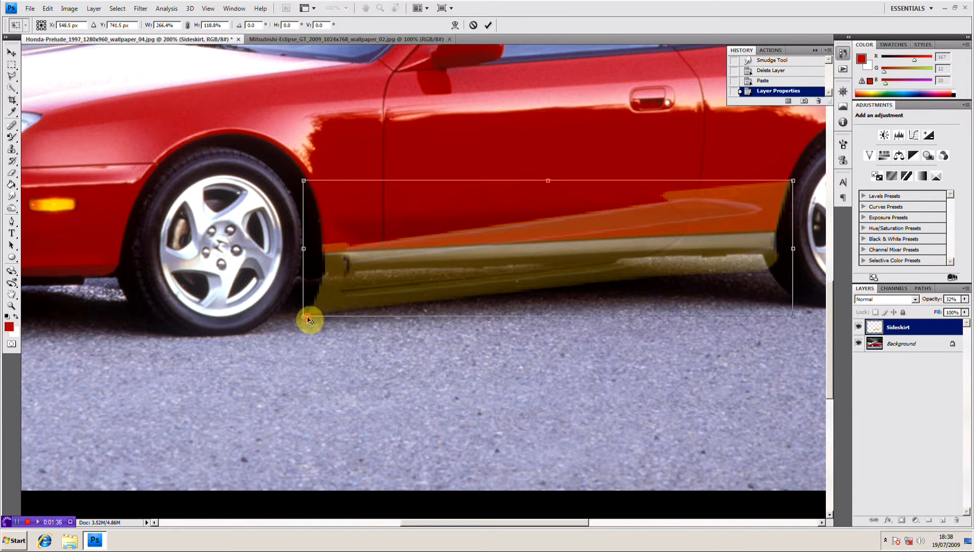
{"action": "left_click_drag", "start_coordinate": [803, 177], "coordinate": [808, 205]}
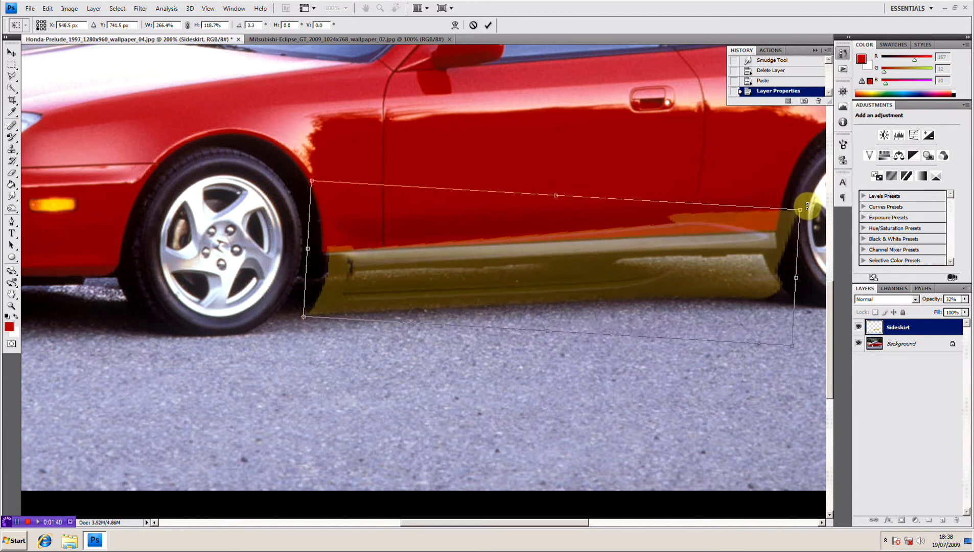
{"action": "left_click_drag", "start_coordinate": [689, 258], "coordinate": [687, 259]}
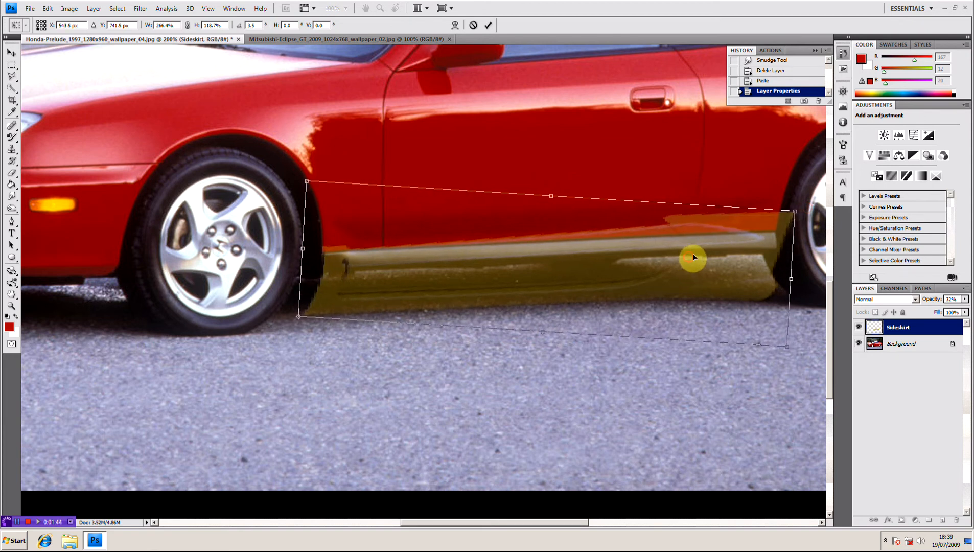
Restore the Sideskirt layer to 100% opacity and shrink the skirt to about 260% width and 108% height
{"action": "left_click", "coordinate": [964, 300]}
{"action": "left_click_drag", "start_coordinate": [930, 310], "coordinate": [965, 308]}
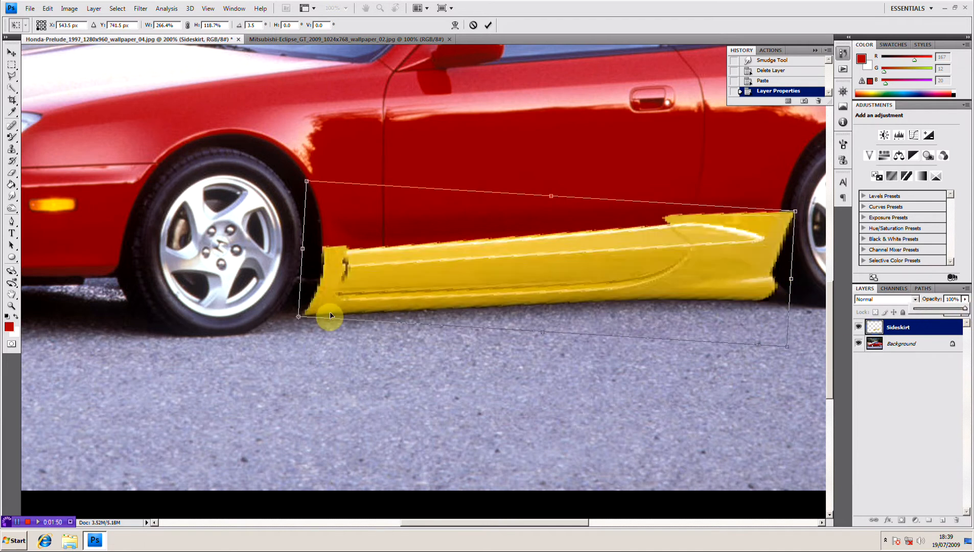
{"action": "left_click_drag", "start_coordinate": [297, 316], "coordinate": [565, 263]}
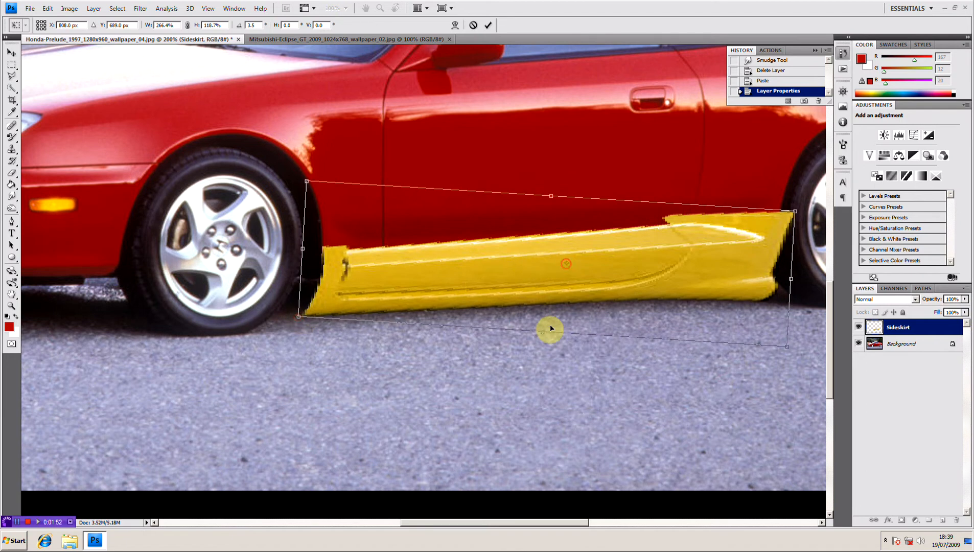
{"action": "left_click_drag", "start_coordinate": [543, 334], "coordinate": [541, 321]}
{"action": "key", "text": "Down"}
{"action": "key", "text": "Down"}
{"action": "key", "text": "Down"}
{"action": "key", "text": "Down"}
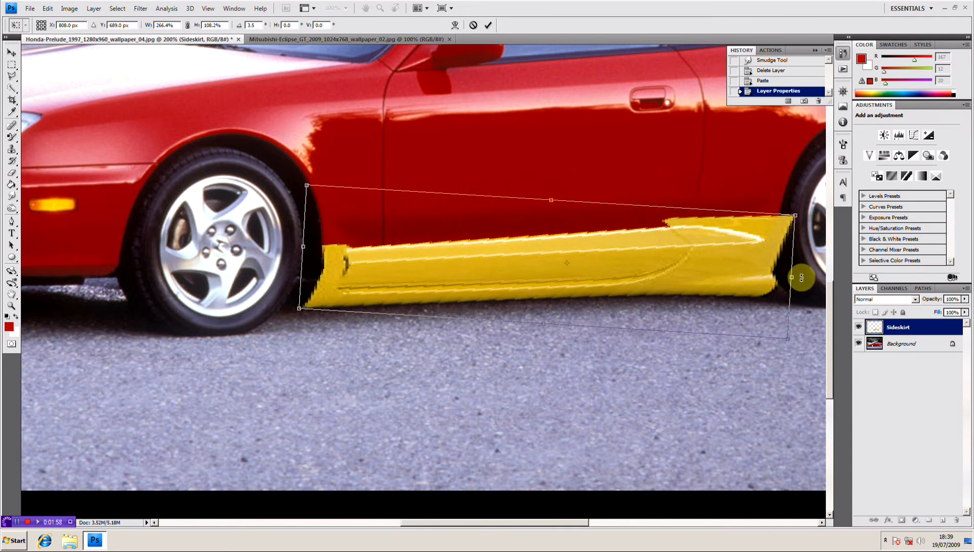
{"action": "left_click_drag", "start_coordinate": [792, 277], "coordinate": [780, 274]}
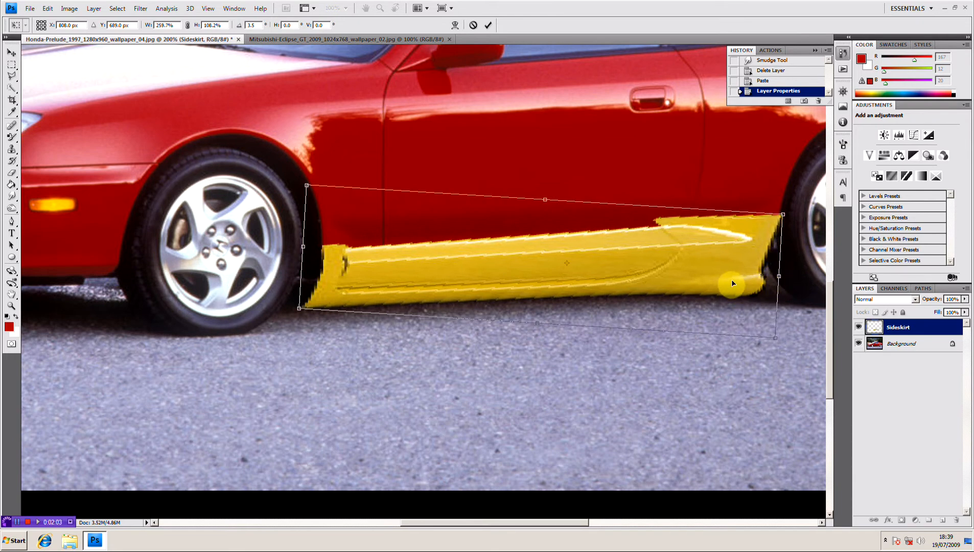
Warp the skirt's rear end to curve around the rear wheel arch, raising its upper corner and pulling its lower edge outward
{"action": "right_click", "coordinate": [507, 263]}
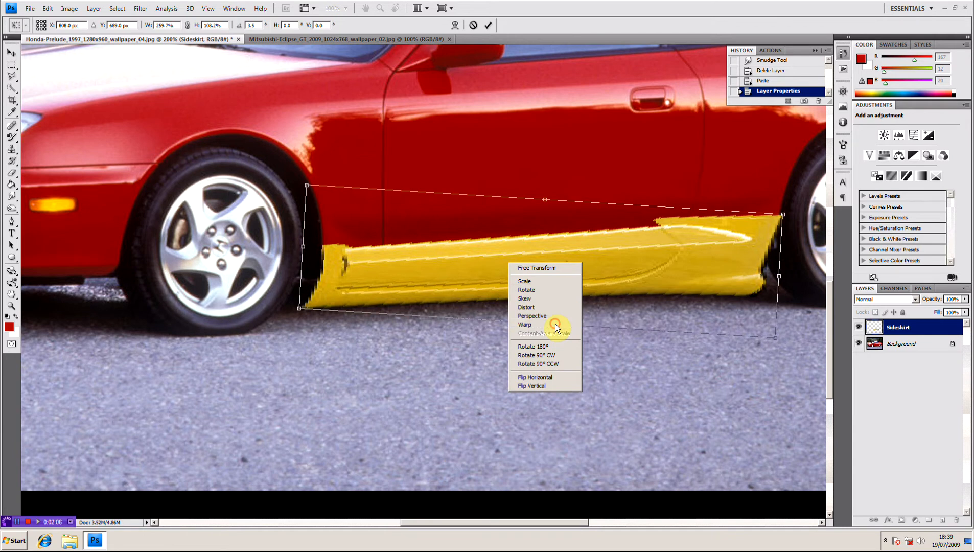
{"action": "left_click", "coordinate": [555, 324]}
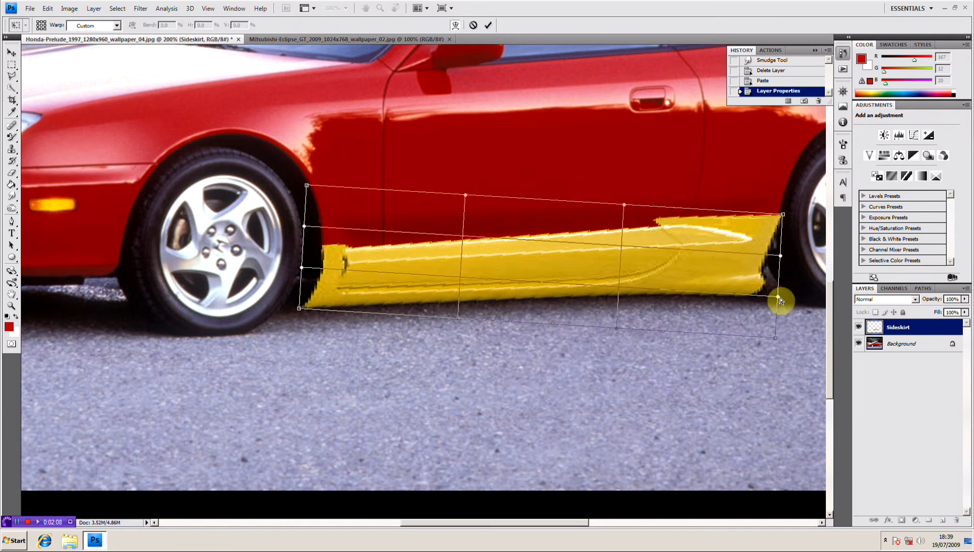
{"action": "mouse_move", "coordinate": [780, 300]}
{"action": "left_mouse_down"}
{"action": "mouse_move", "coordinate": [803, 293]}
{"action": "mouse_move", "coordinate": [799, 310]}
{"action": "left_mouse_up"}
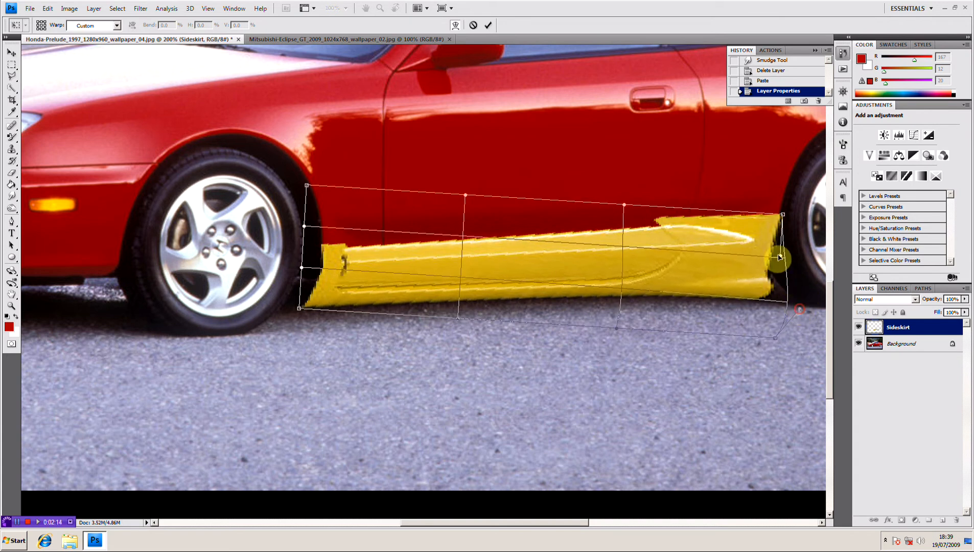
{"action": "left_click_drag", "start_coordinate": [782, 258], "coordinate": [778, 255]}
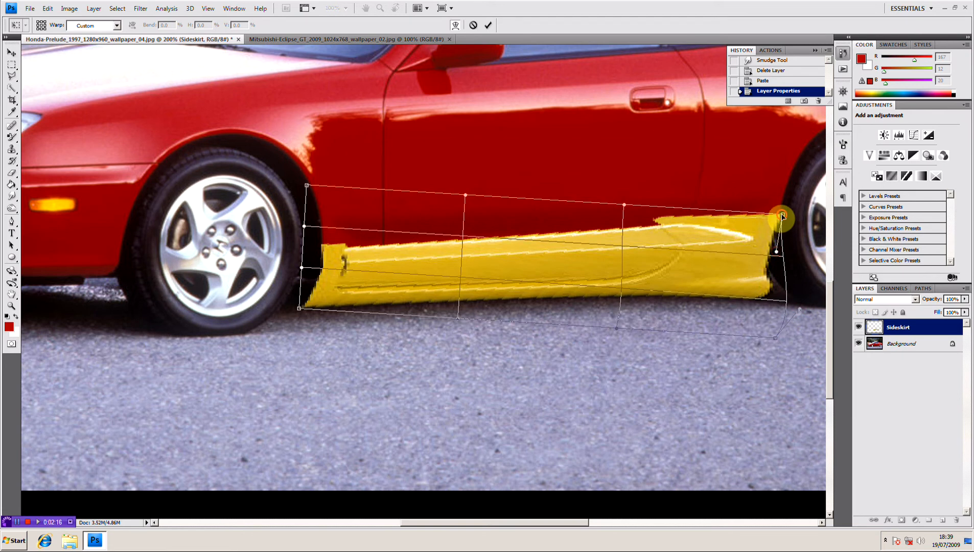
{"action": "left_click_drag", "start_coordinate": [783, 214], "coordinate": [784, 210]}
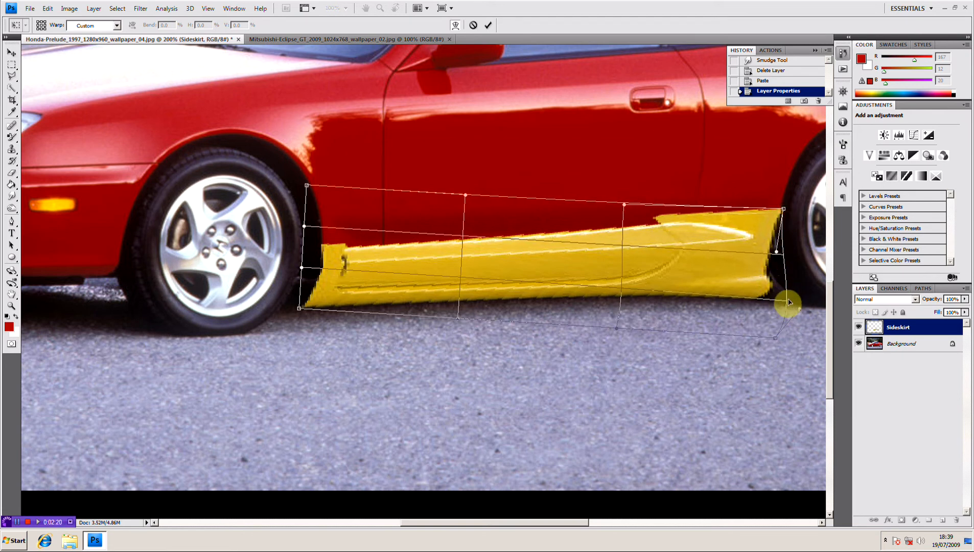
{"action": "left_click_drag", "start_coordinate": [785, 295], "coordinate": [791, 297]}
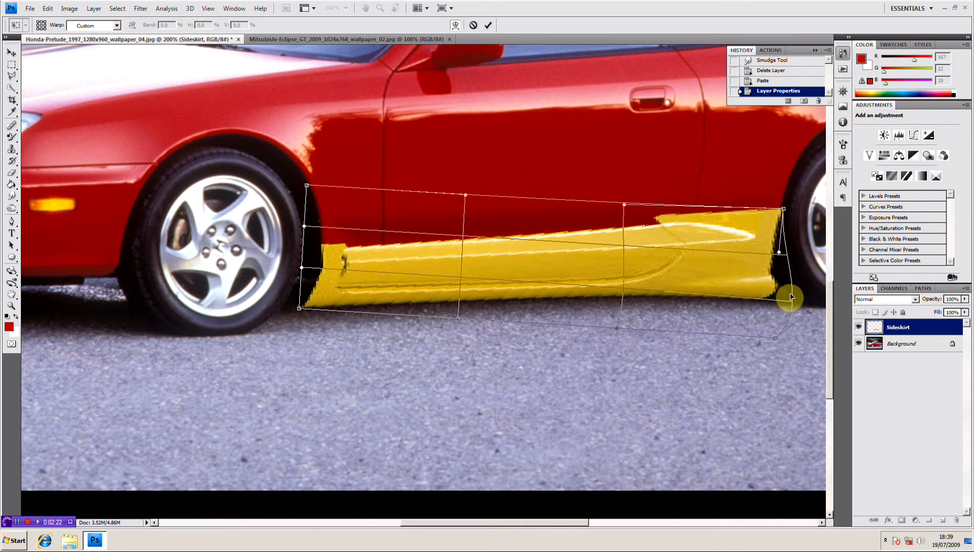
{"action": "left_click_drag", "start_coordinate": [777, 252], "coordinate": [771, 248]}
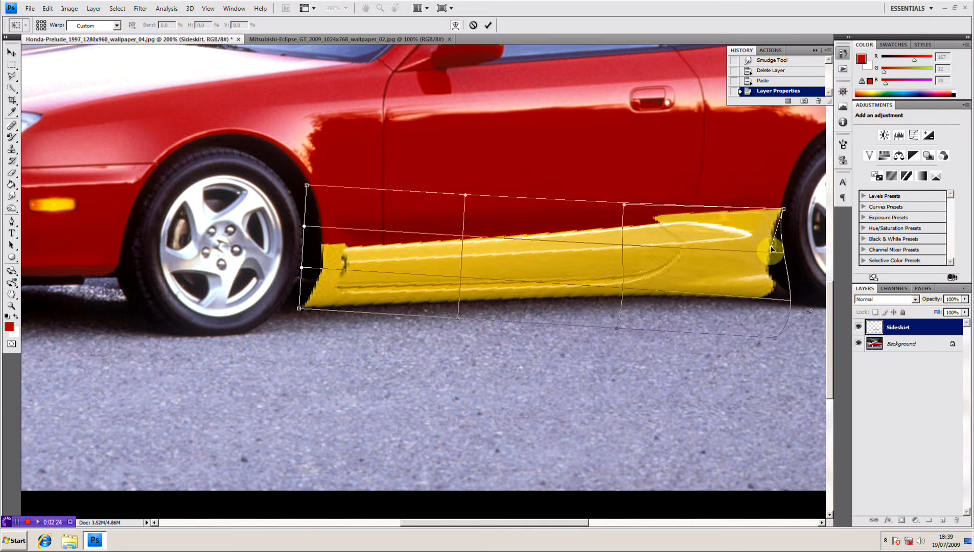
{"action": "left_click_drag", "start_coordinate": [788, 293], "coordinate": [819, 307]}
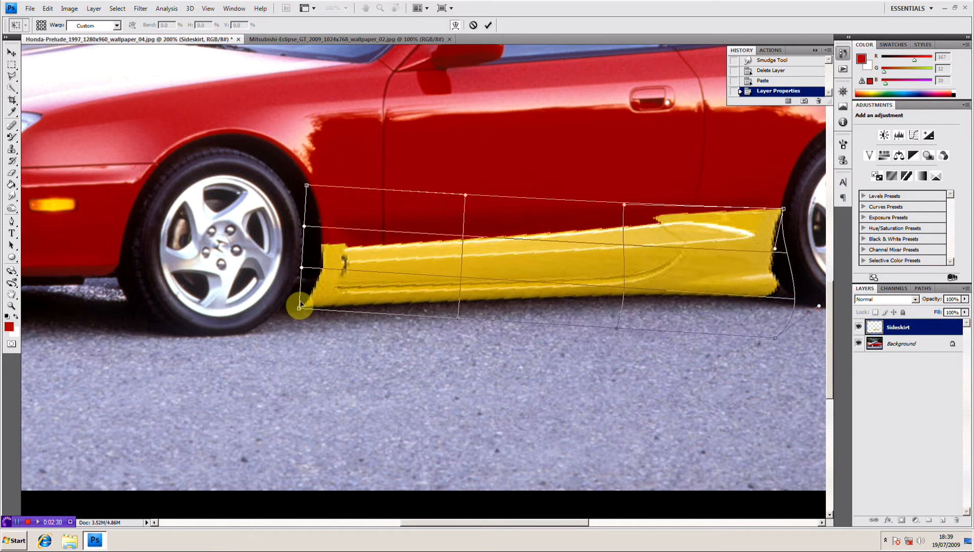
Warp the skirt's front end to fit behind the front wheel and raise its bottom edge slightly
{"action": "left_click_drag", "start_coordinate": [300, 313], "coordinate": [303, 312]}
{"action": "left_click_drag", "start_coordinate": [302, 267], "coordinate": [338, 258]}
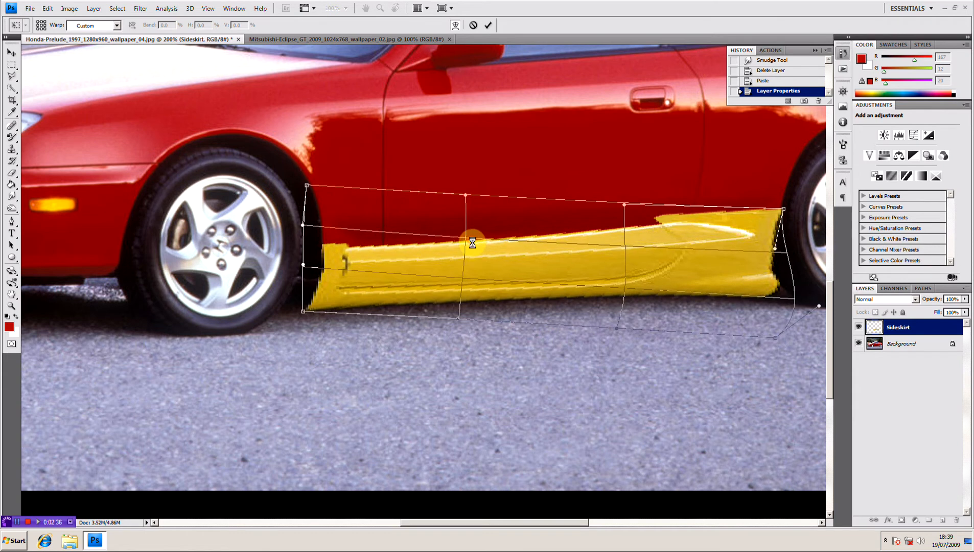
{"action": "left_click_drag", "start_coordinate": [618, 326], "coordinate": [615, 319]}
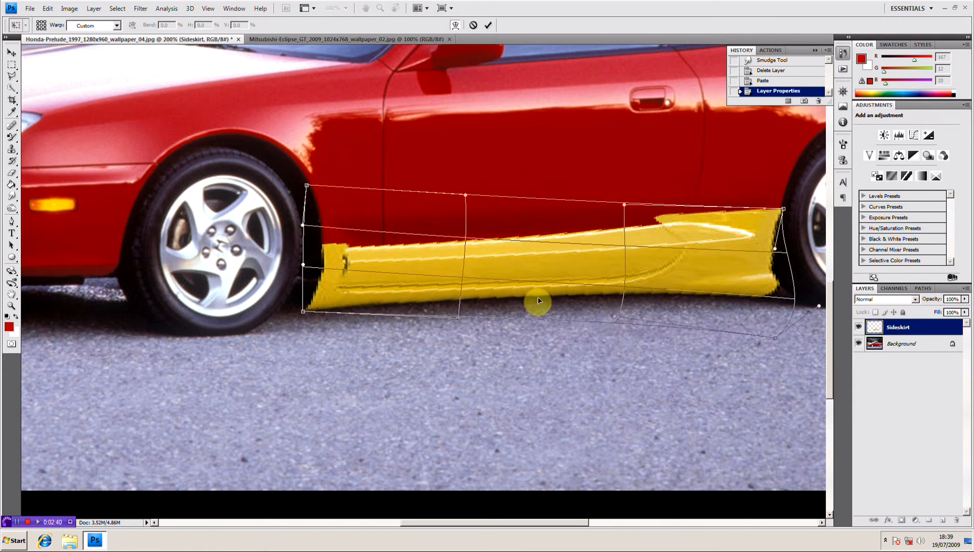
{"action": "left_click_drag", "start_coordinate": [458, 321], "coordinate": [457, 311]}
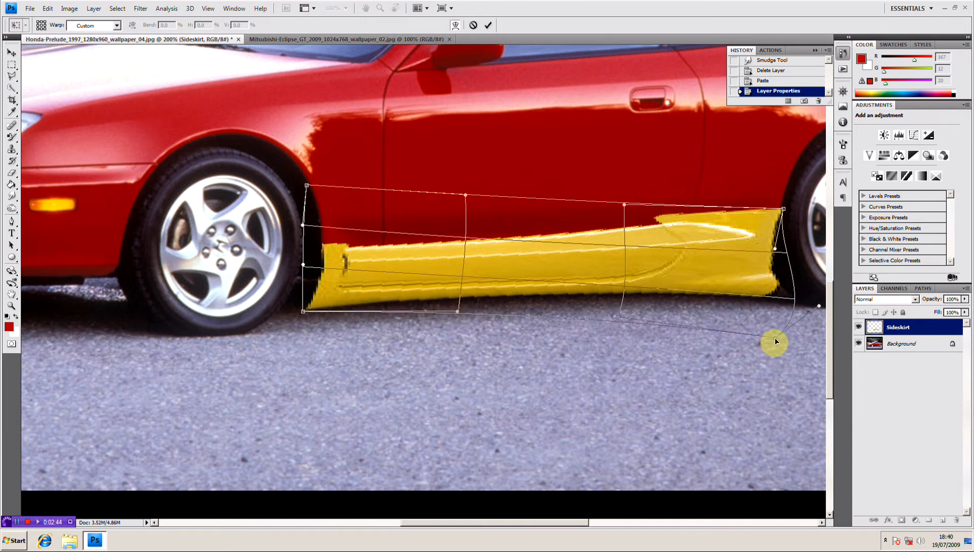
Warp the skirt's lower rear edge slightly further toward the rear wheel
{"action": "left_click_drag", "start_coordinate": [774, 289], "coordinate": [776, 251]}
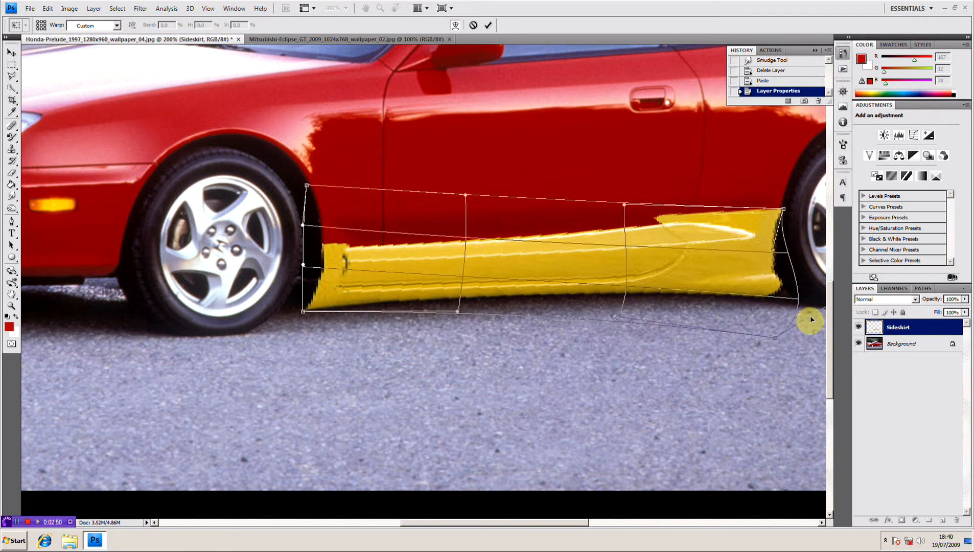
{"action": "left_click_drag", "start_coordinate": [761, 367], "coordinate": [696, 360]}
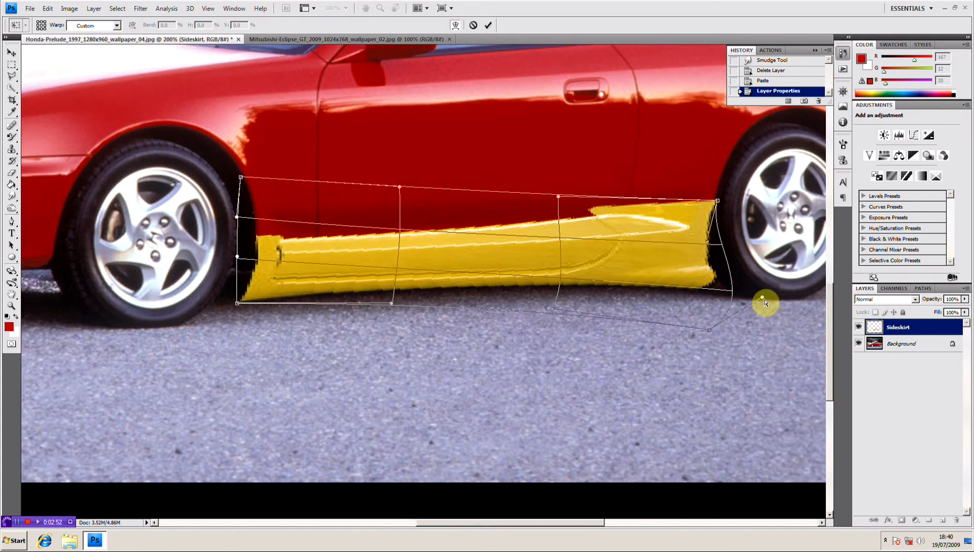
{"action": "left_click_drag", "start_coordinate": [765, 300], "coordinate": [768, 300]}
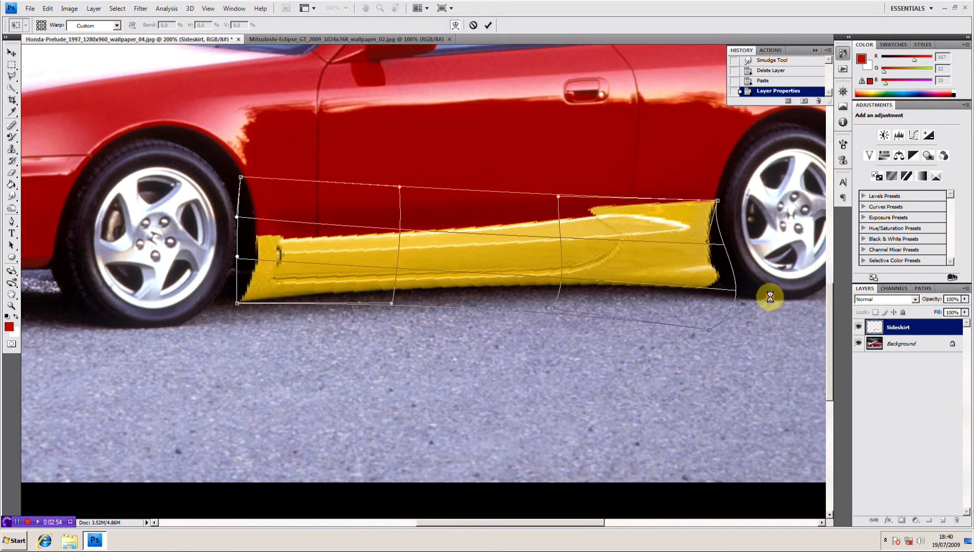
Refine the warp along the skirt's upper edge, raise its upper rear corner slightly, and apply the transformation
{"action": "left_click_drag", "start_coordinate": [493, 229], "coordinate": [494, 231]}
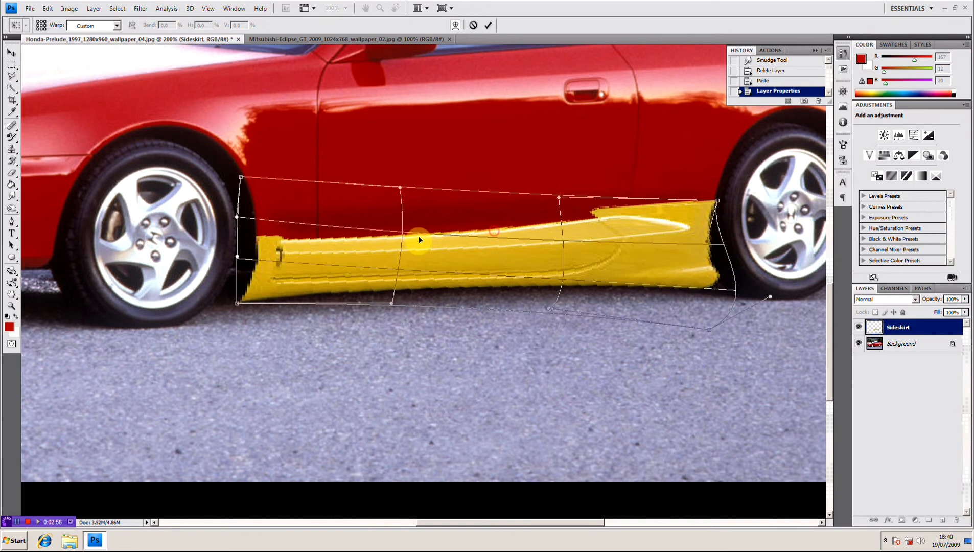
{"action": "left_click_drag", "start_coordinate": [383, 237], "coordinate": [374, 240]}
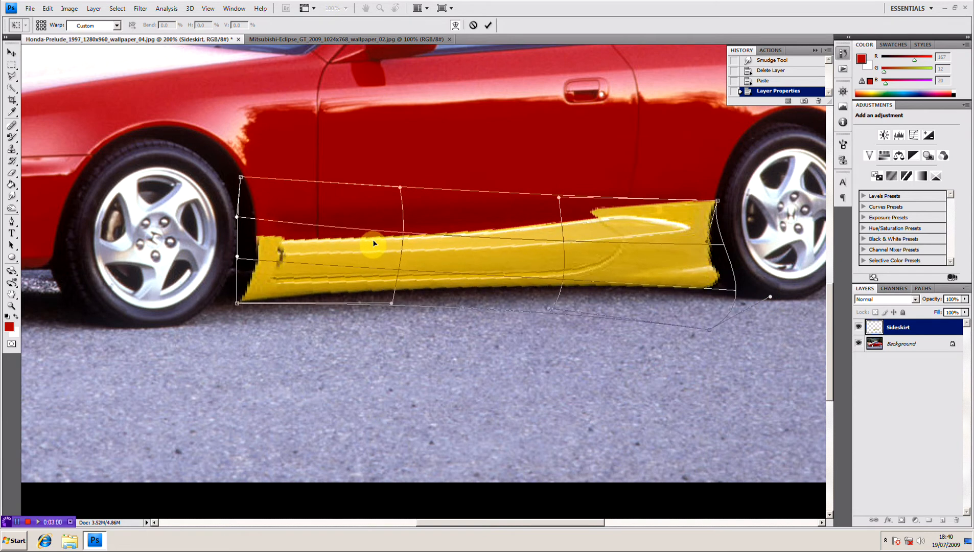
{"action": "left_click_drag", "start_coordinate": [263, 240], "coordinate": [263, 241]}
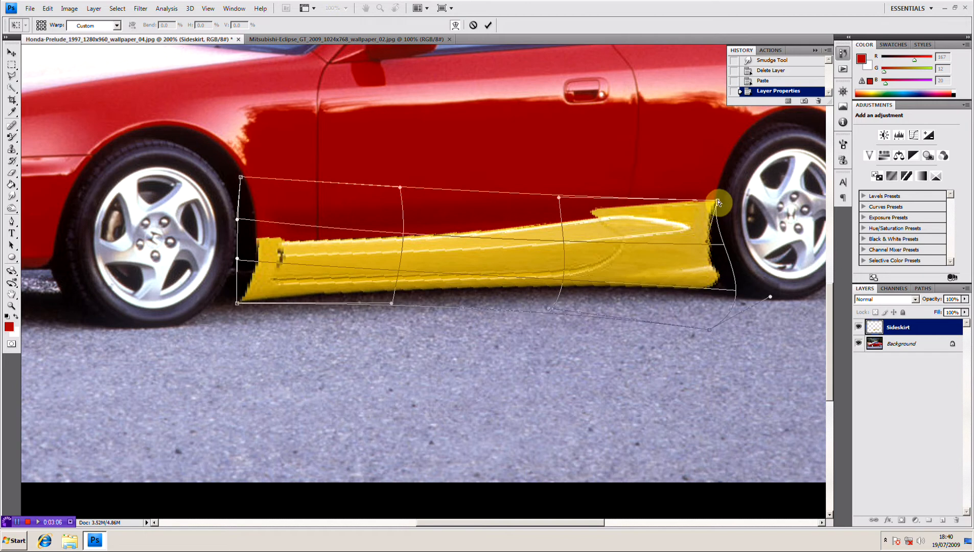
{"action": "left_click_drag", "start_coordinate": [717, 201], "coordinate": [718, 197]}
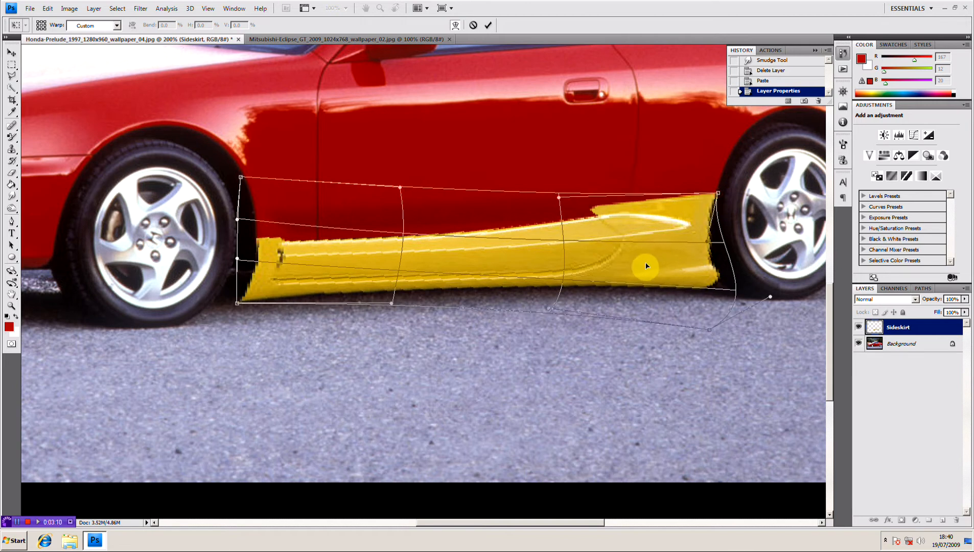
{"action": "key", "text": "Return"}
{"action": "key", "text": "j"}
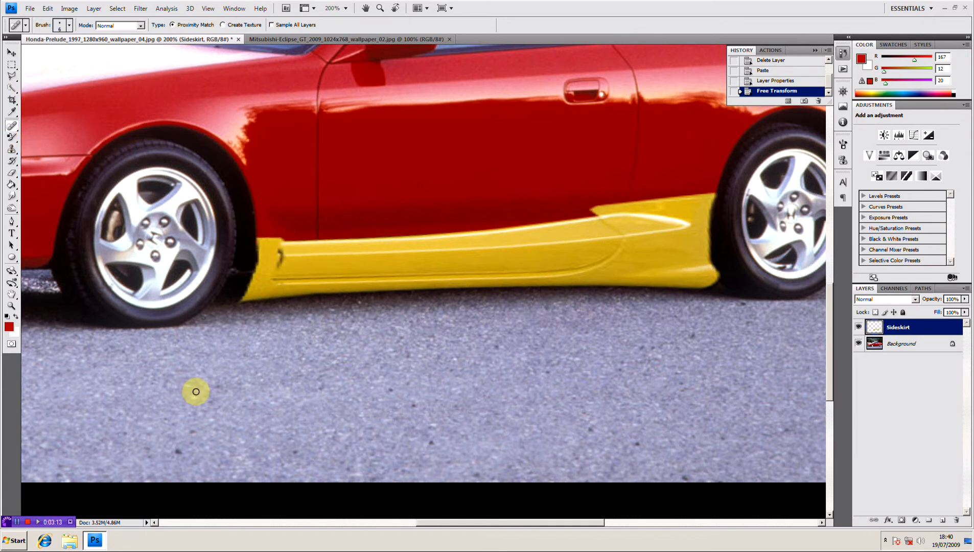
Recolour the side skirt red with Hue/Saturation, setting Yellows to hue -44, saturation +21 and lightness -34
{"action": "left_click", "coordinate": [72, 10]}
{"action": "mouse_move", "coordinate": [125, 34]}
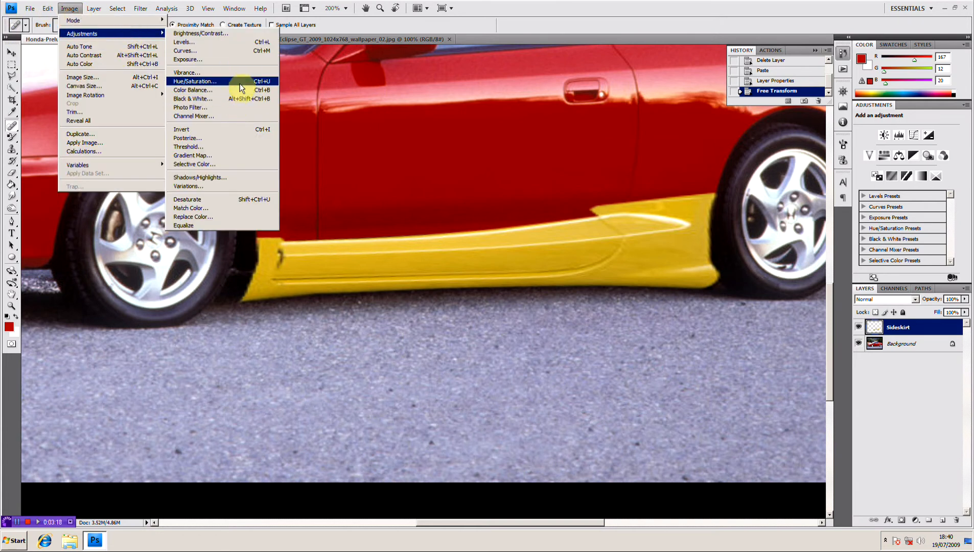
{"action": "left_click", "coordinate": [241, 83]}
{"action": "left_click", "coordinate": [719, 191]}
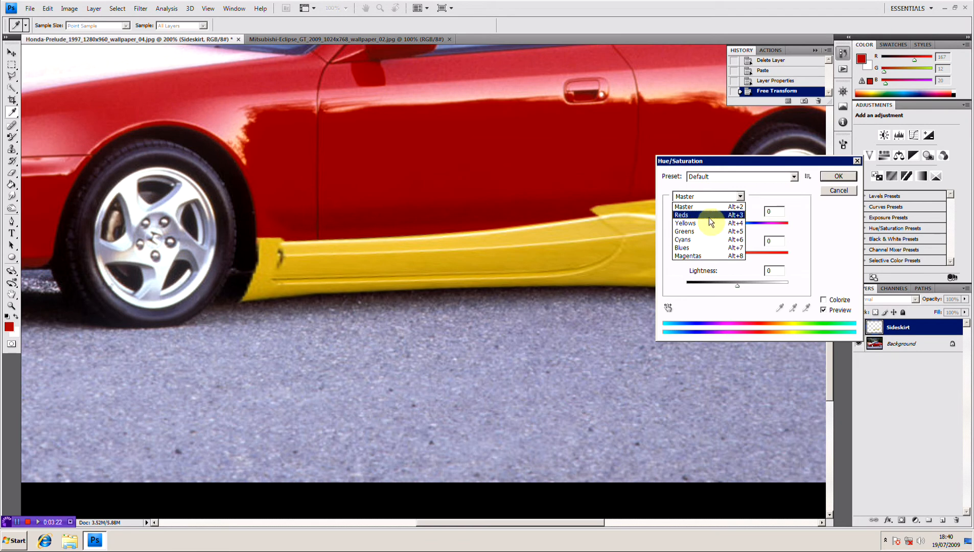
{"action": "left_click", "coordinate": [708, 215]}
{"action": "left_click_drag", "start_coordinate": [686, 256], "coordinate": [715, 222]}
{"action": "left_click", "coordinate": [723, 195]}
{"action": "left_click", "coordinate": [705, 223]}
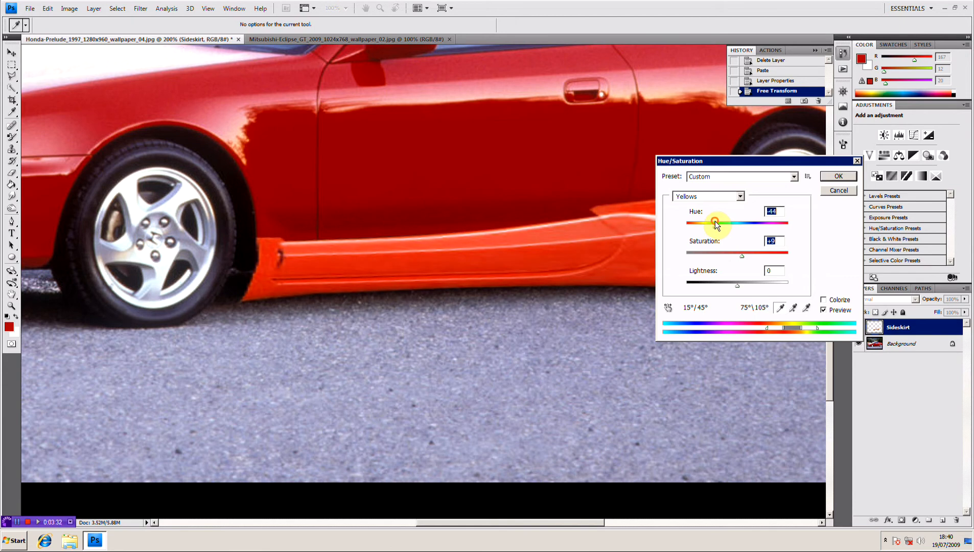
{"action": "left_click", "coordinate": [736, 284]}
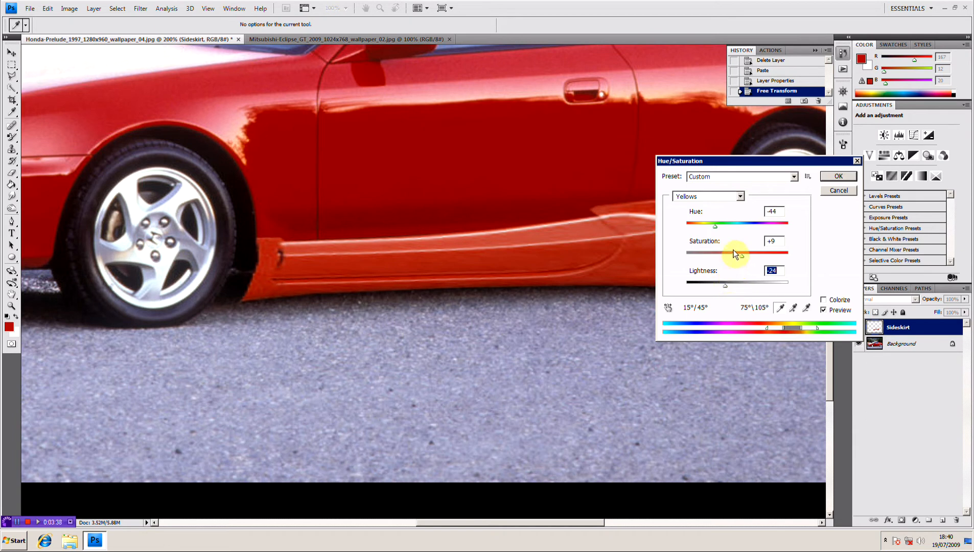
{"action": "left_click_drag", "start_coordinate": [742, 257], "coordinate": [745, 258]}
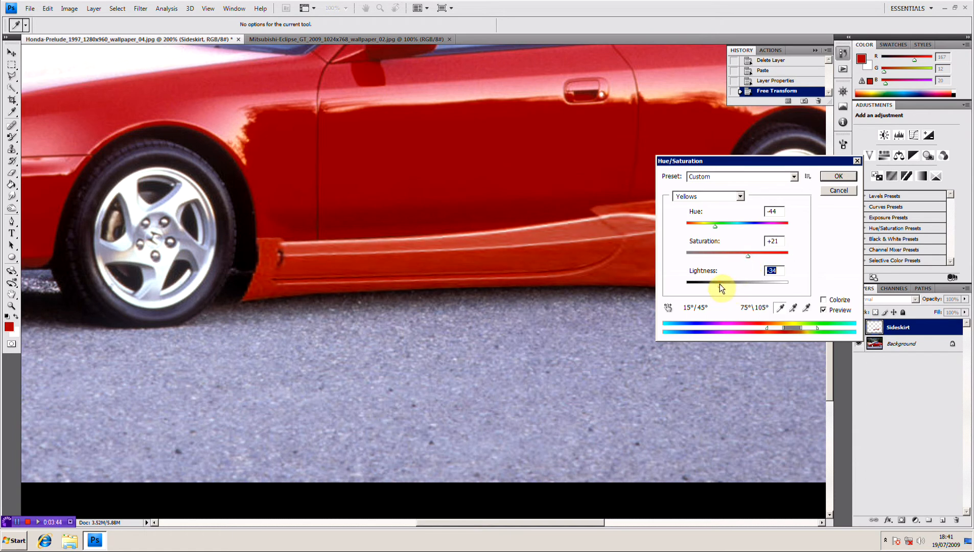
{"action": "left_click", "coordinate": [834, 176]}
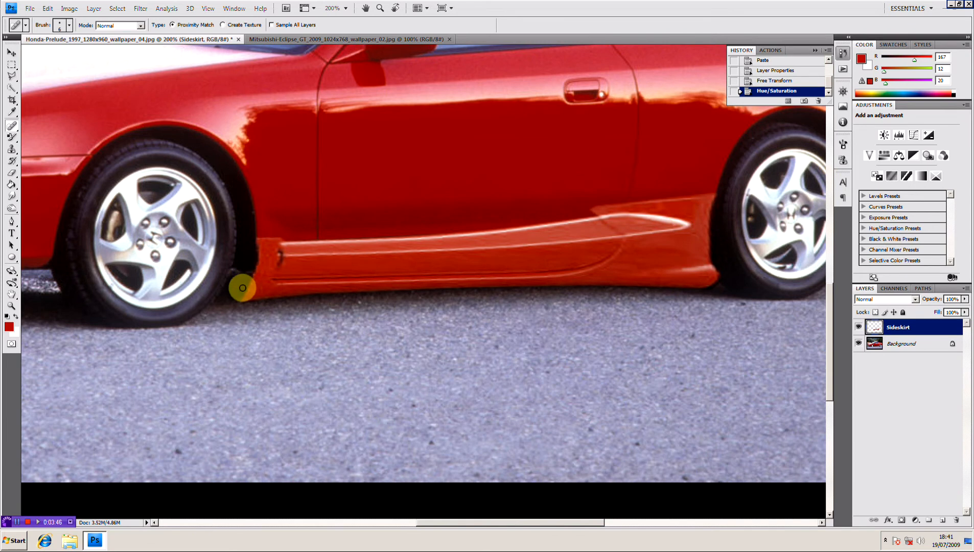
Smudge the skirt's front end into the bodywork behind the front wheel using 30% strength and a 15 px brush
{"action": "left_click", "coordinate": [13, 199]}
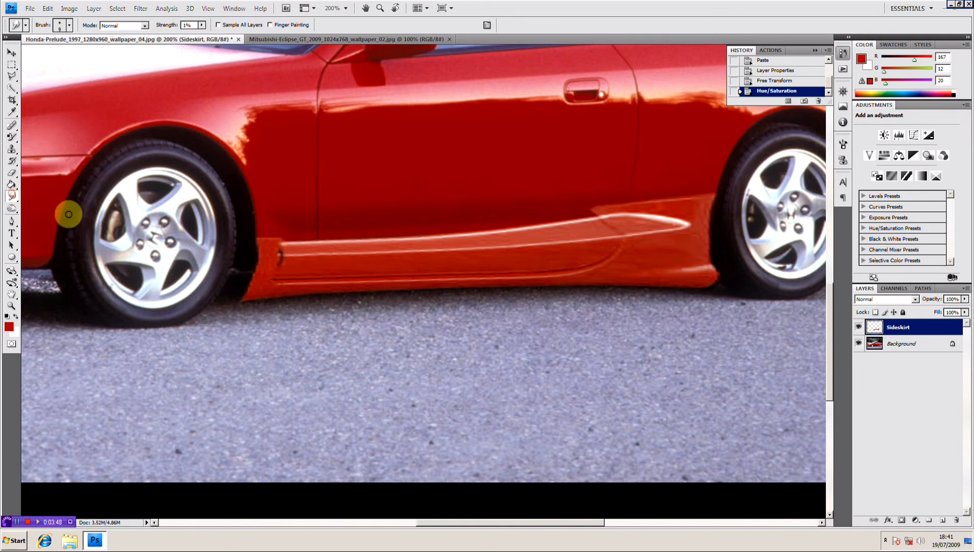
{"action": "left_click_drag", "start_coordinate": [259, 259], "coordinate": [251, 245]}
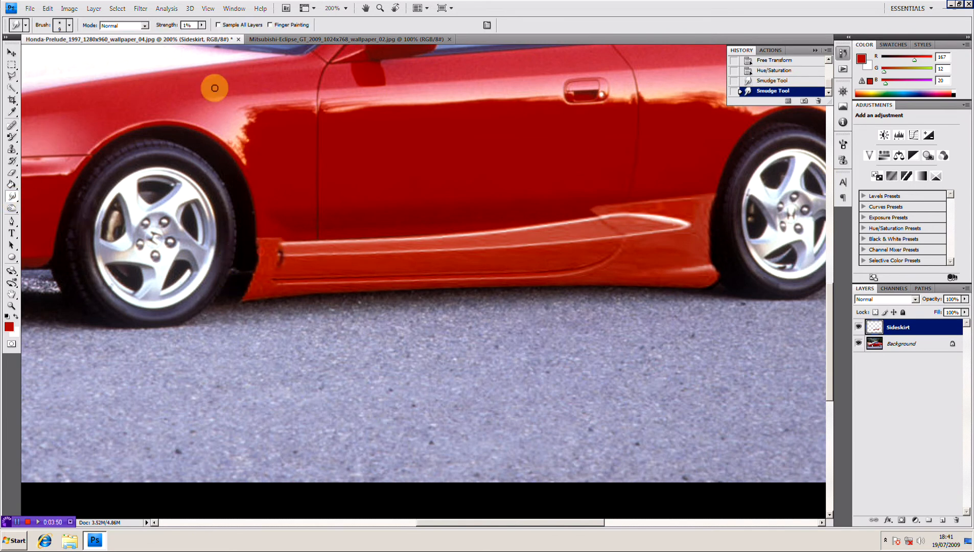
{"action": "left_click", "coordinate": [202, 25]}
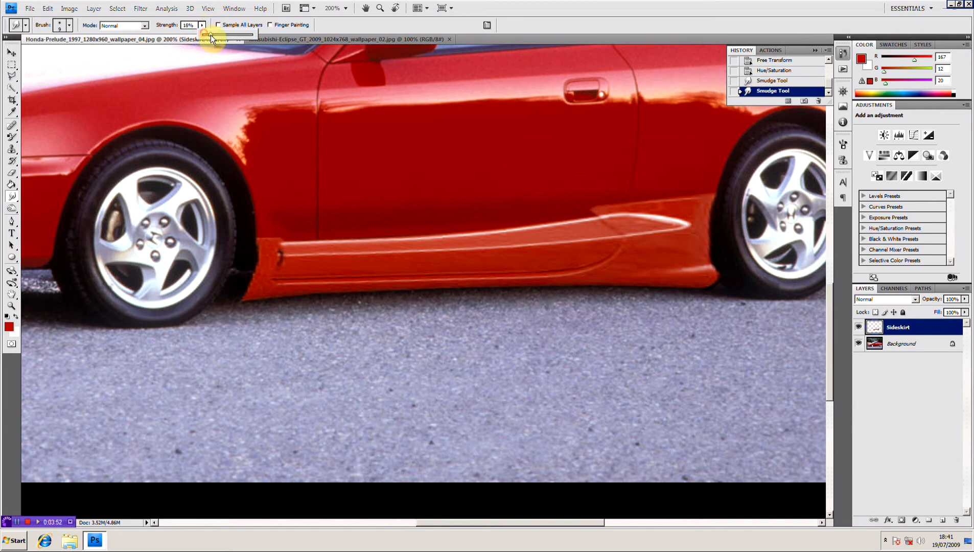
{"action": "left_click_drag", "start_coordinate": [215, 35], "coordinate": [217, 35]}
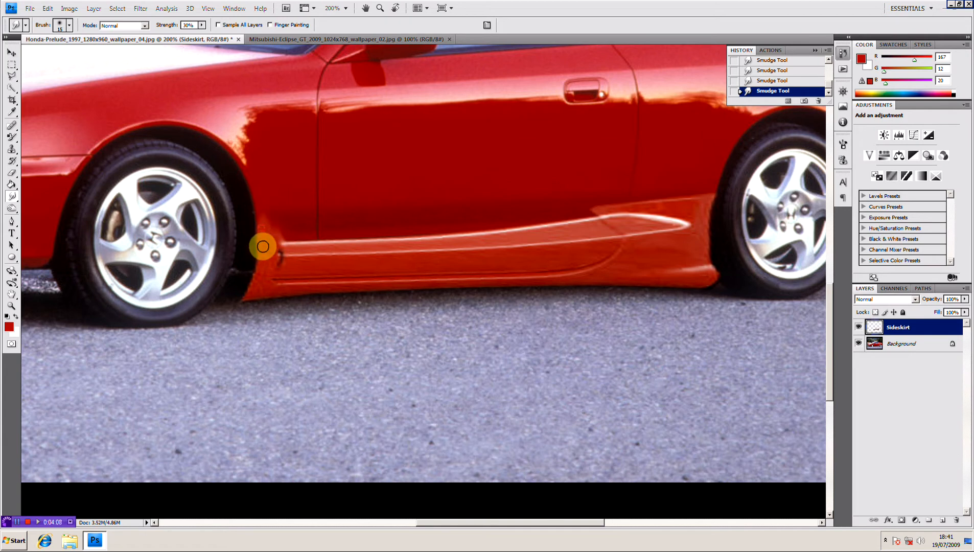
{"action": "mouse_move", "coordinate": [263, 222]}
{"action": "left_mouse_down"}
{"action": "mouse_move", "coordinate": [266, 208]}
{"action": "mouse_move", "coordinate": [280, 228]}
{"action": "mouse_move", "coordinate": [283, 218]}
{"action": "left_mouse_up"}
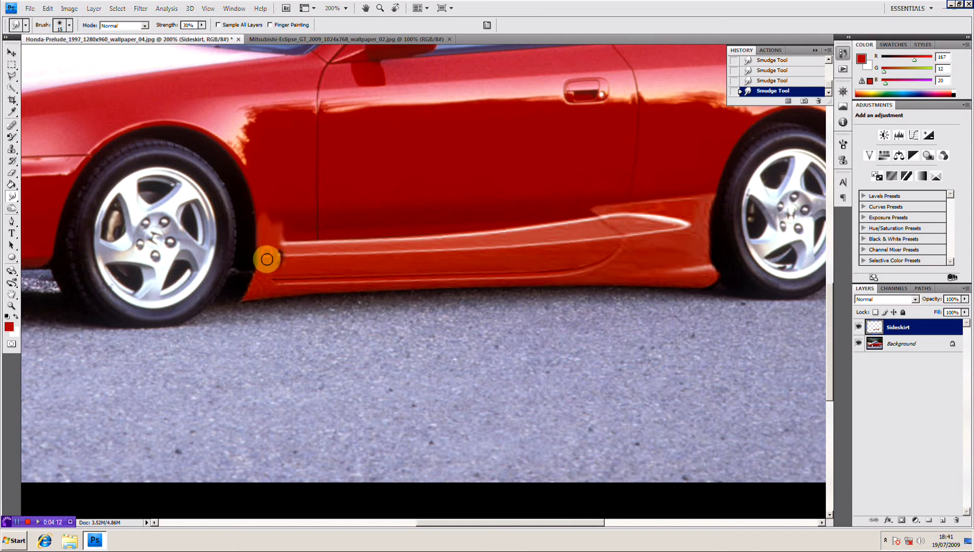
{"action": "left_click_drag", "start_coordinate": [269, 259], "coordinate": [255, 280]}
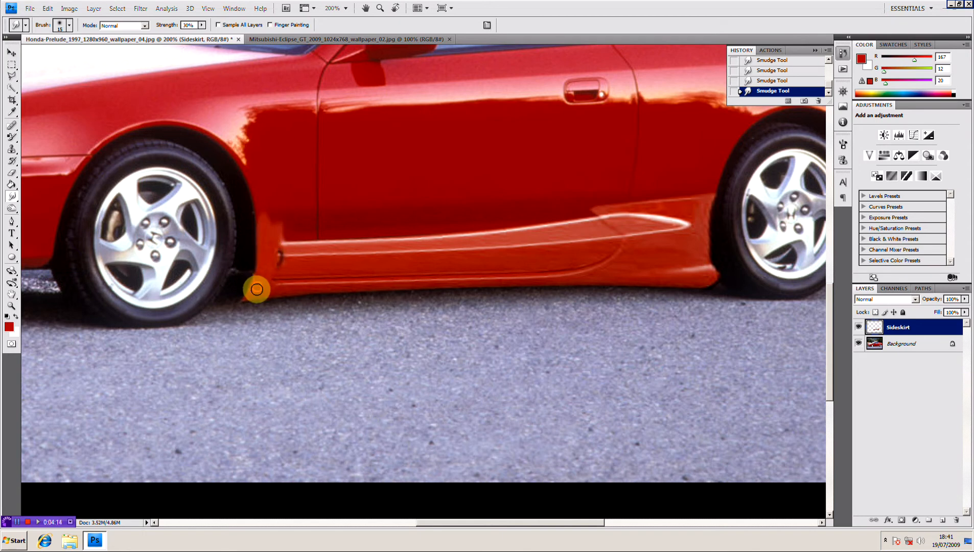
Smudge the skirt's upper rear edge up into the body ahead of the rear wheel with a 40 px brush
{"action": "key", "text": "bracketright"}
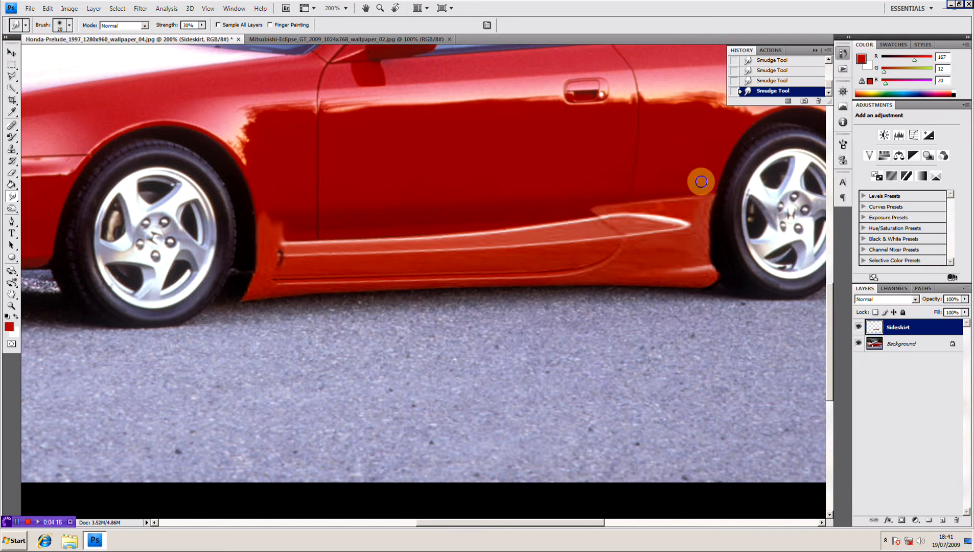
{"action": "key", "text": "bracketright"}
{"action": "key", "text": "bracketright"}
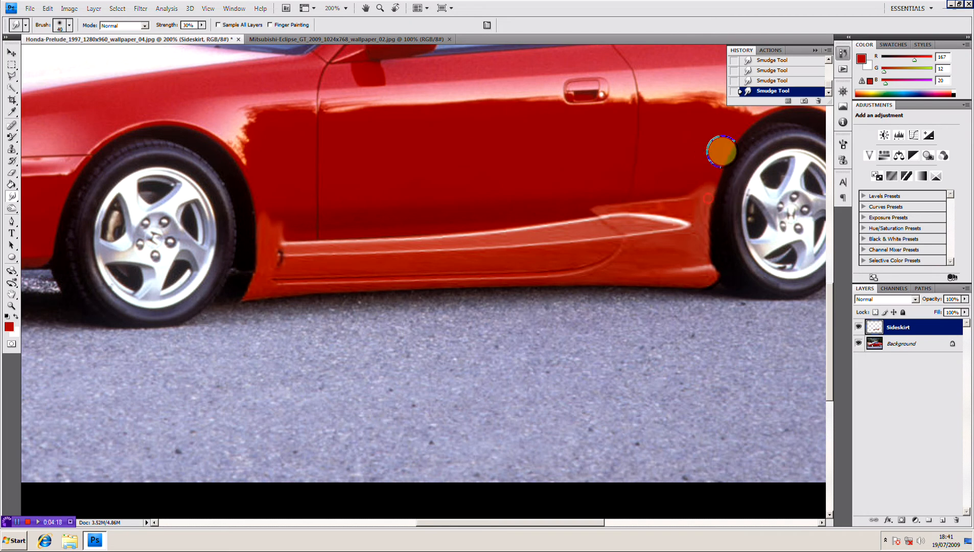
{"action": "mouse_move", "coordinate": [705, 197]}
{"action": "left_mouse_down"}
{"action": "mouse_move", "coordinate": [713, 160]}
{"action": "mouse_move", "coordinate": [664, 188]}
{"action": "mouse_move", "coordinate": [670, 168]}
{"action": "mouse_move", "coordinate": [646, 191]}
{"action": "left_mouse_up"}
{"action": "mouse_move", "coordinate": [627, 199]}
{"action": "left_mouse_down"}
{"action": "mouse_move", "coordinate": [597, 200]}
{"action": "mouse_move", "coordinate": [631, 176]}
{"action": "mouse_move", "coordinate": [635, 189]}
{"action": "mouse_move", "coordinate": [655, 187]}
{"action": "mouse_move", "coordinate": [648, 196]}
{"action": "mouse_move", "coordinate": [703, 180]}
{"action": "mouse_move", "coordinate": [707, 152]}
{"action": "left_mouse_up"}
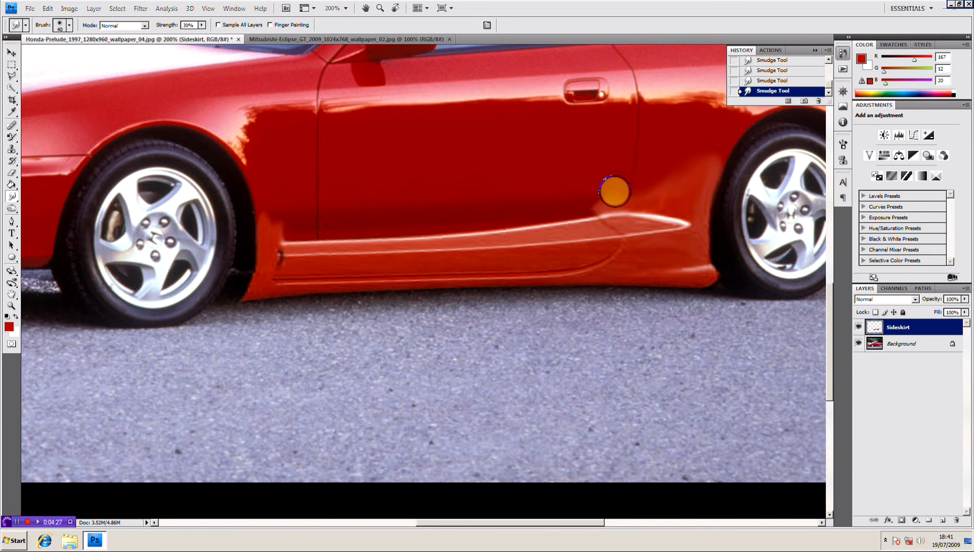
{"action": "mouse_move", "coordinate": [640, 190]}
{"action": "left_mouse_down"}
{"action": "mouse_move", "coordinate": [648, 168]}
{"action": "mouse_move", "coordinate": [668, 183]}
{"action": "left_mouse_up"}
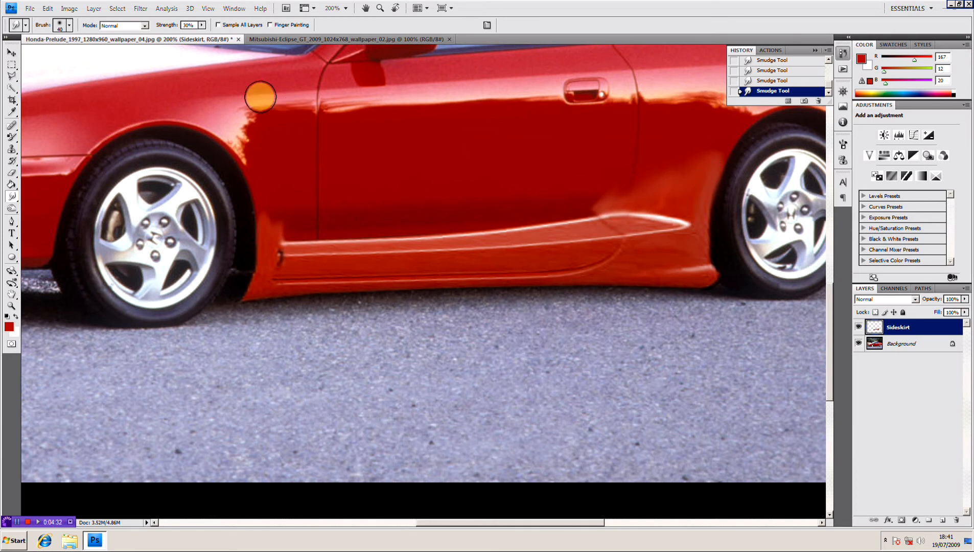
Darken the Sideskirt layer by applying an Exposure adjustment of -0.57
{"action": "key", "text": "ctrl+minus"}
{"action": "key", "text": "ctrl+minus"}
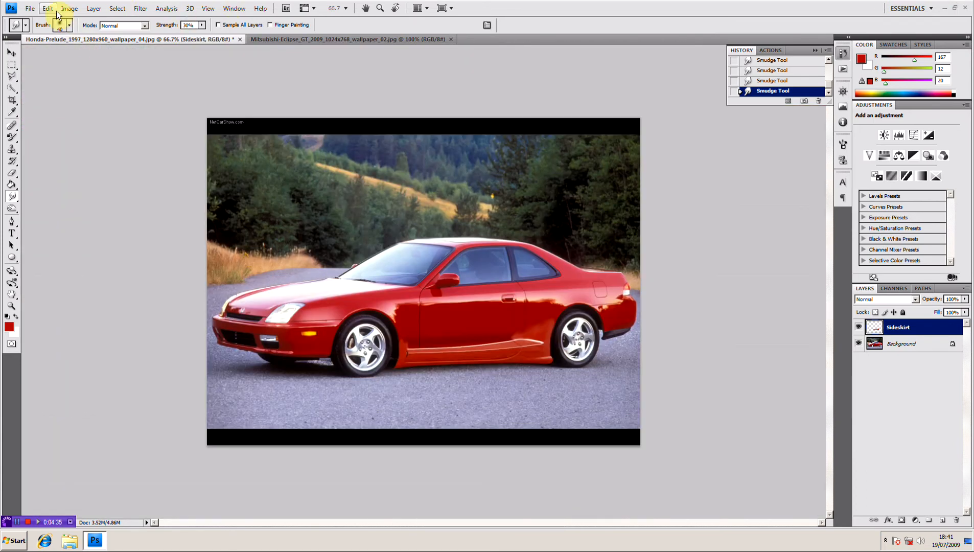
{"action": "left_click", "coordinate": [69, 8]}
{"action": "mouse_move", "coordinate": [102, 33]}
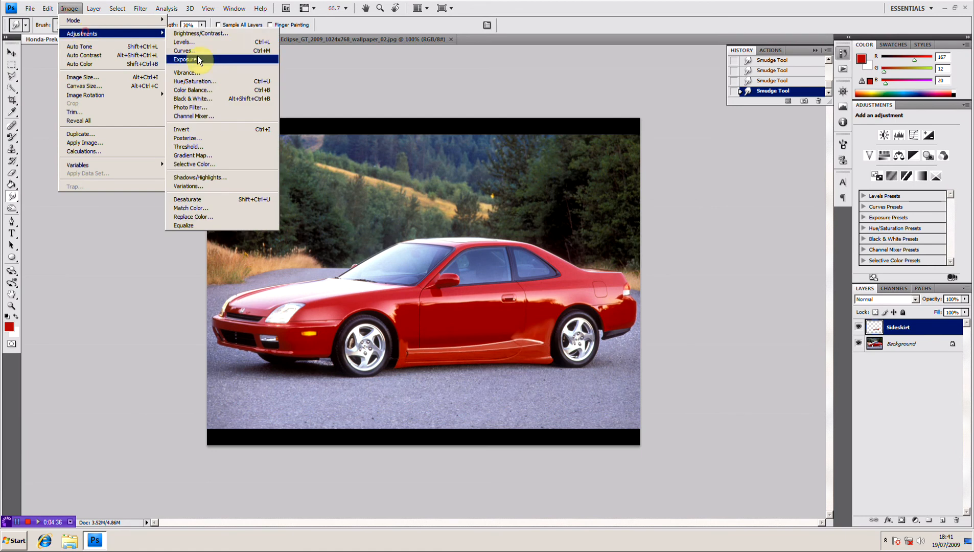
{"action": "left_click", "coordinate": [223, 59]}
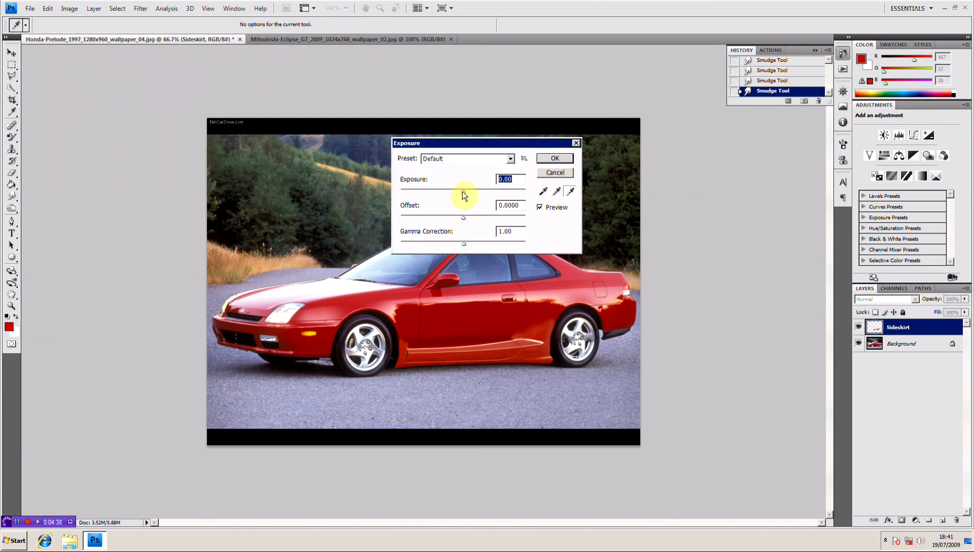
{"action": "left_click_drag", "start_coordinate": [462, 191], "coordinate": [459, 190]}
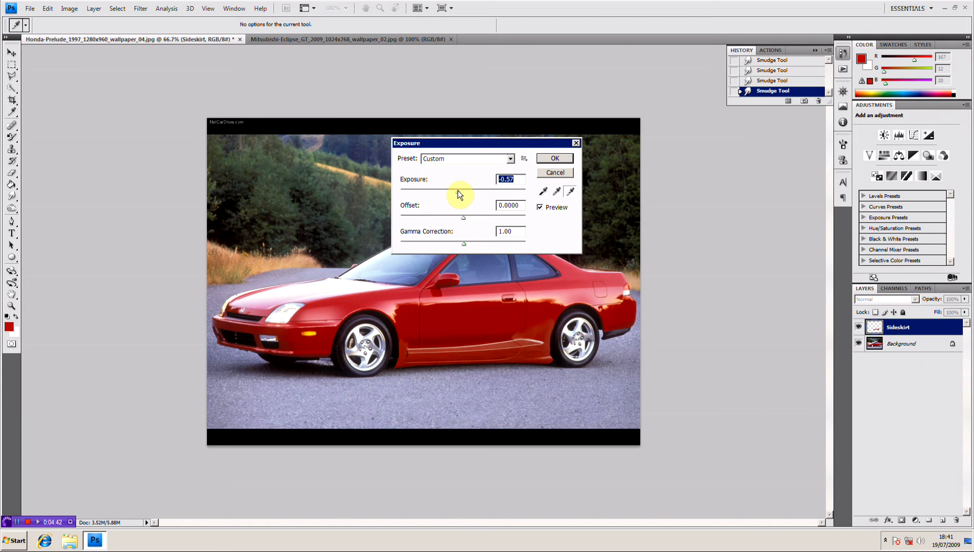
{"action": "left_click", "coordinate": [550, 159]}
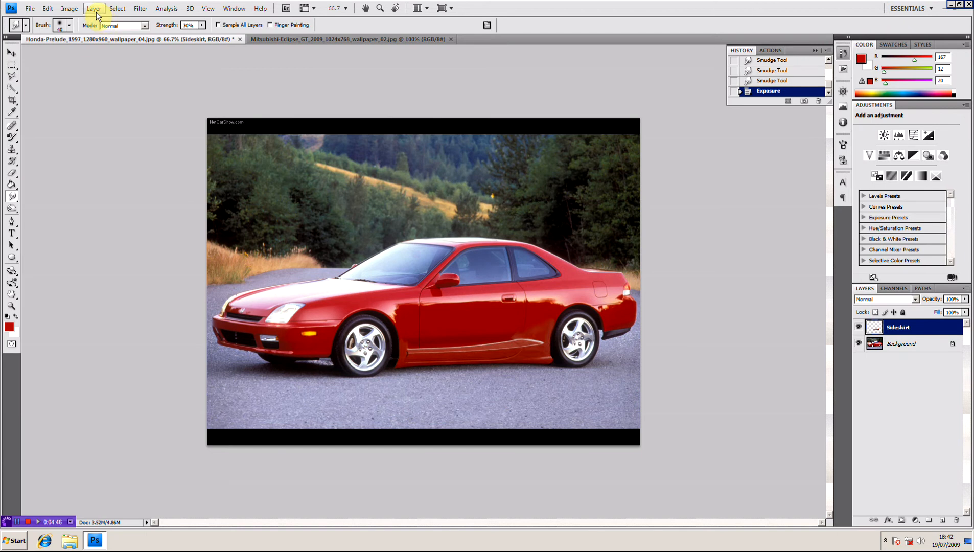
Shift the shadows of the Sideskirt layer slightly toward red with Color Balance
{"action": "left_click", "coordinate": [70, 9]}
{"action": "mouse_move", "coordinate": [113, 33]}
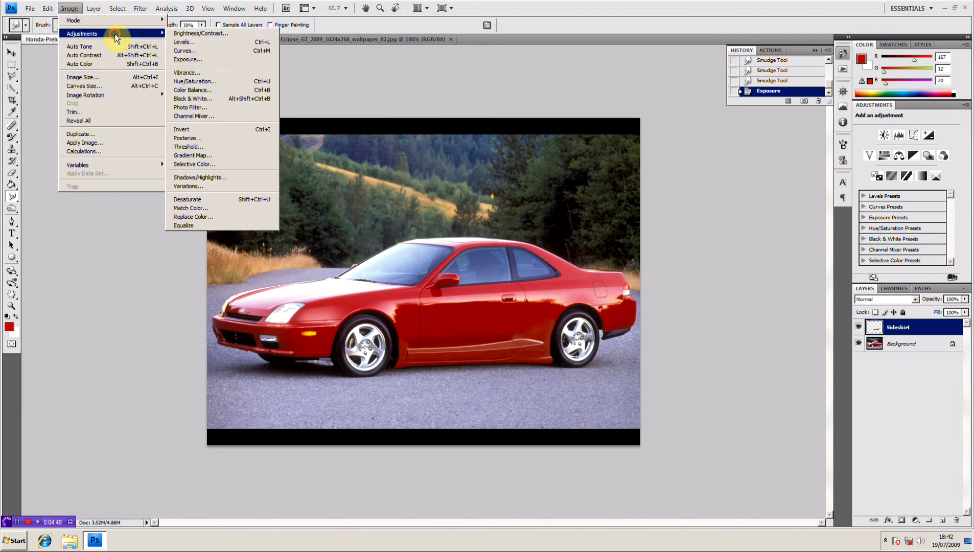
{"action": "left_click", "coordinate": [255, 90]}
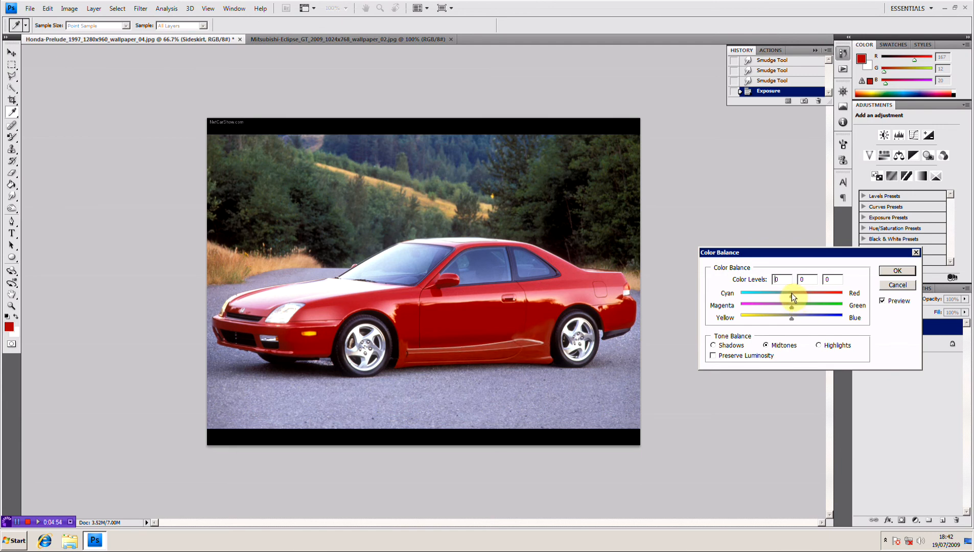
{"action": "left_click", "coordinate": [729, 347]}
{"action": "left_click_drag", "start_coordinate": [792, 296], "coordinate": [800, 295]}
{"action": "left_click", "coordinate": [896, 271]}
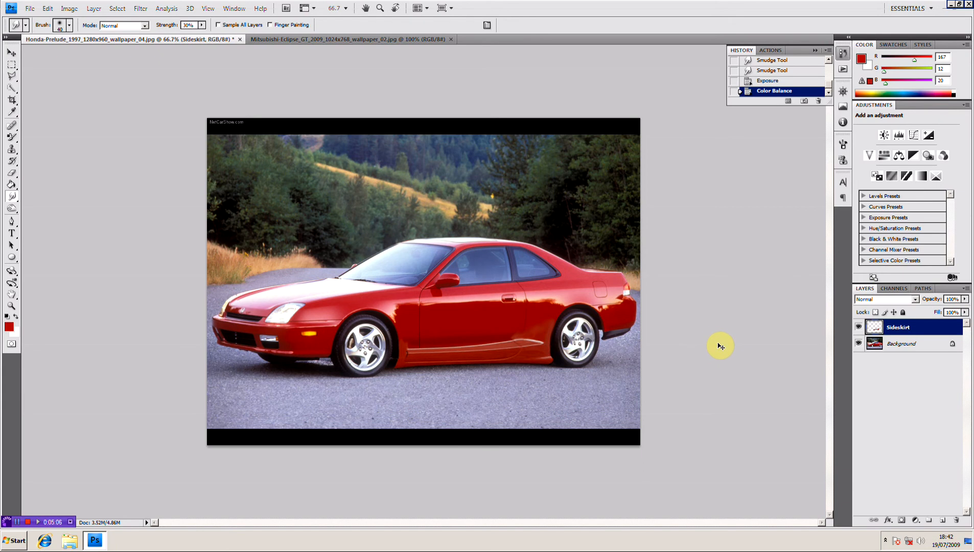
Fade the smudged paint above the skirt's front end using the Eraser at 22% opacity with a 60 px brush
{"action": "key", "text": "ctrl+plus"}
{"action": "key", "text": "ctrl+plus"}
{"action": "key", "text": "ctrl+plus"}
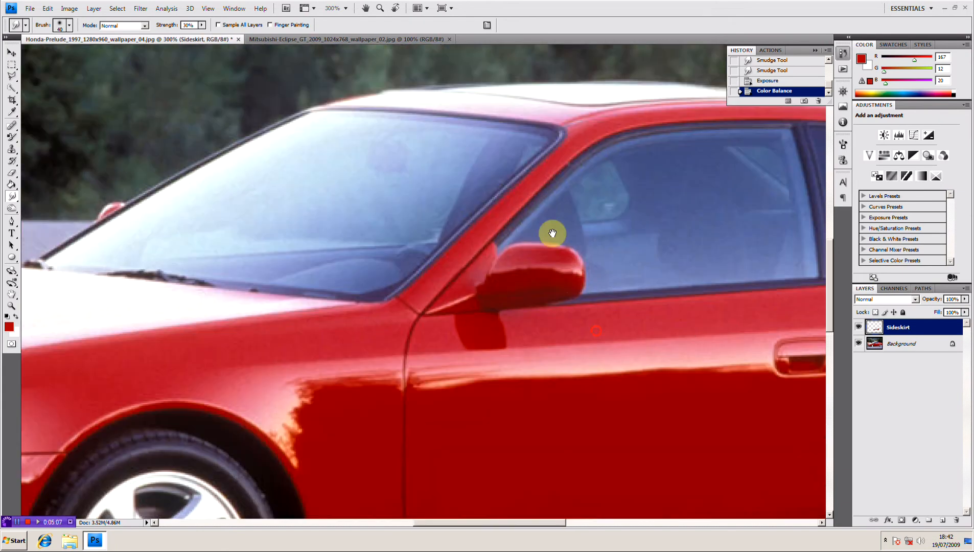
{"action": "left_click_drag", "start_coordinate": [552, 234], "coordinate": [549, 224]}
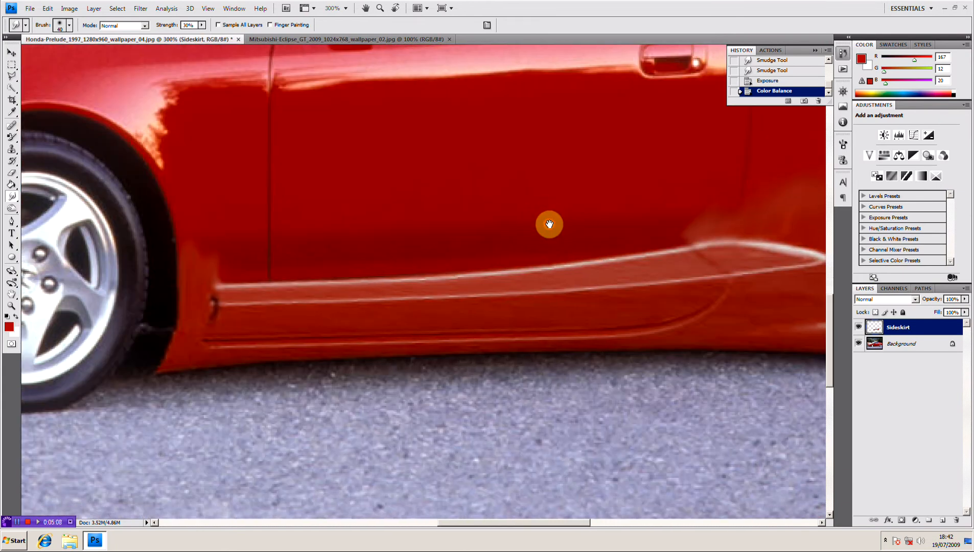
{"action": "left_click", "coordinate": [12, 173]}
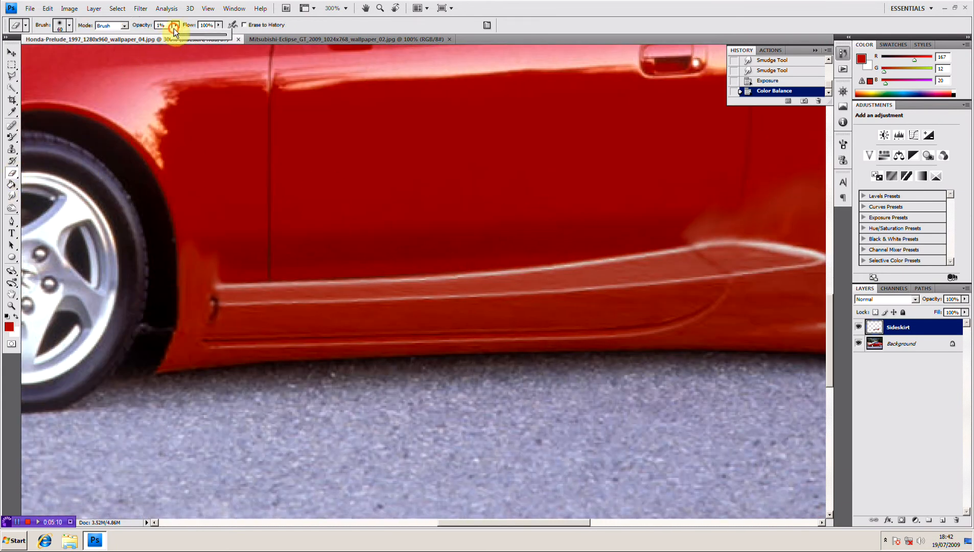
{"action": "left_click_drag", "start_coordinate": [186, 36], "coordinate": [188, 36]}
{"action": "left_click", "coordinate": [220, 236]}
{"action": "left_click", "coordinate": [189, 232]}
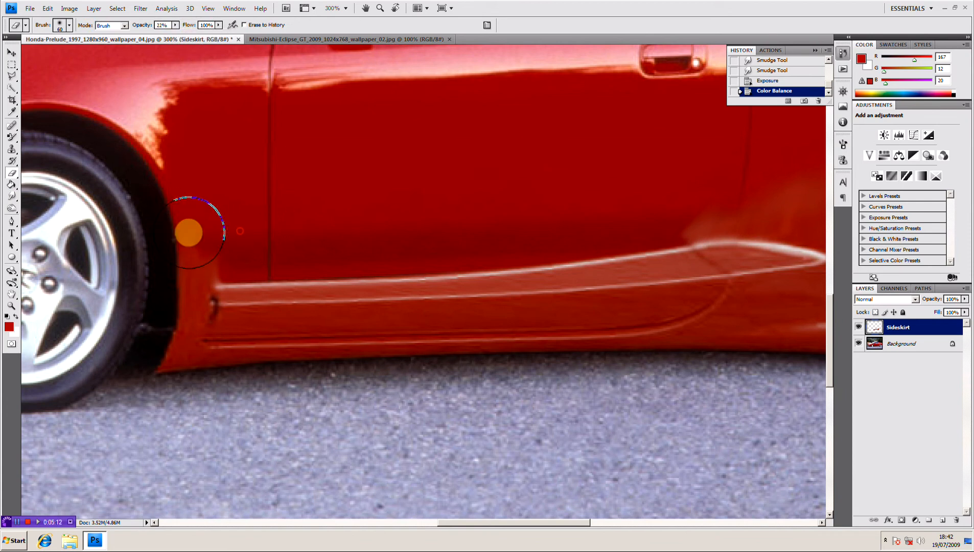
{"action": "left_click", "coordinate": [200, 238]}
{"action": "left_click", "coordinate": [219, 240]}
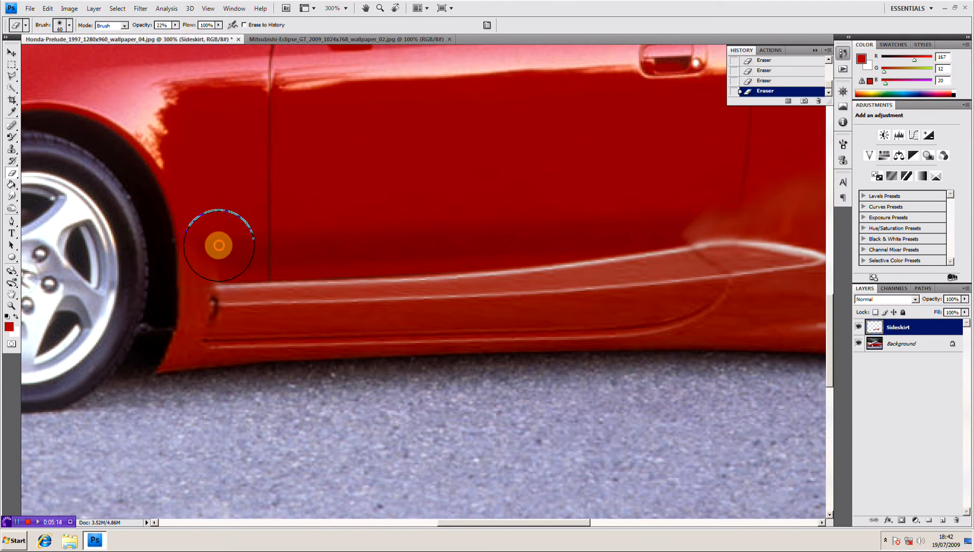
{"action": "left_click", "coordinate": [197, 238]}
{"action": "left_click", "coordinate": [195, 227]}
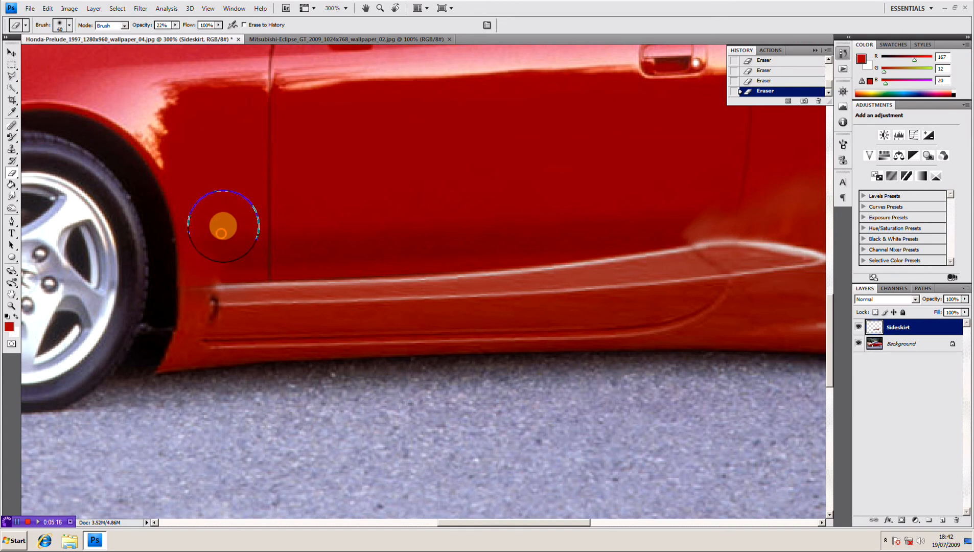
Fade the smudged paint above the skirt's front end and ahead of the rear wheel with the Eraser at 22% opacity
{"action": "left_click", "coordinate": [222, 226]}
{"action": "left_click", "coordinate": [227, 233]}
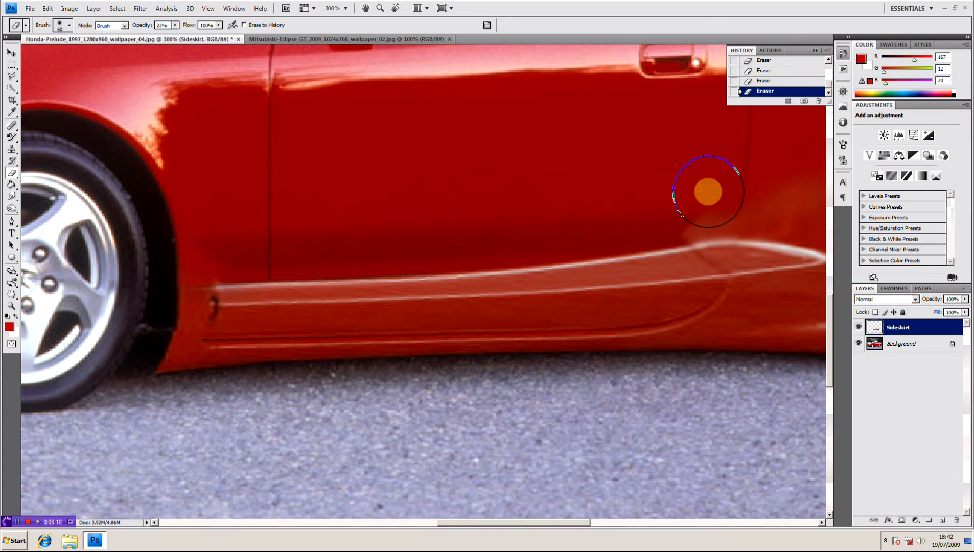
{"action": "left_click", "coordinate": [683, 202]}
{"action": "left_click_drag", "start_coordinate": [639, 174], "coordinate": [396, 221]}
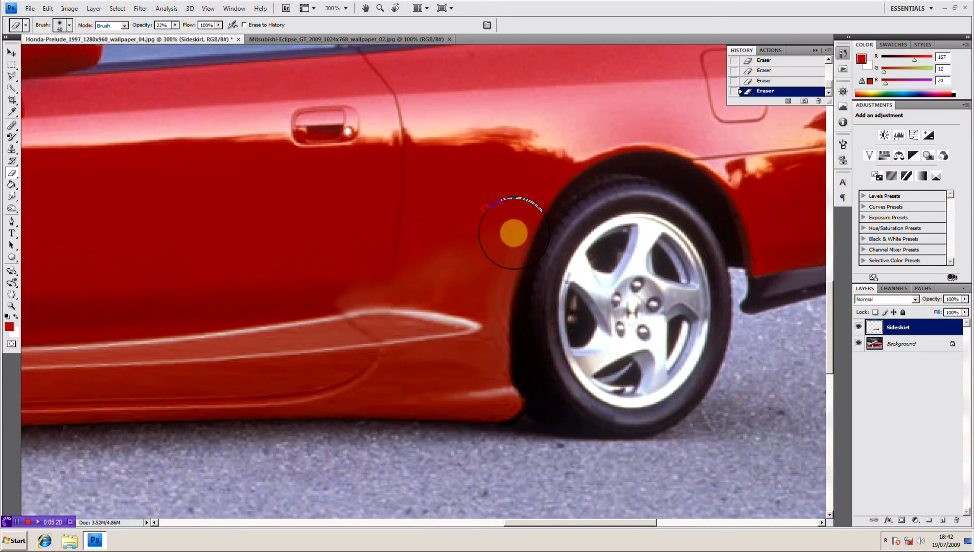
{"action": "left_click", "coordinate": [407, 261]}
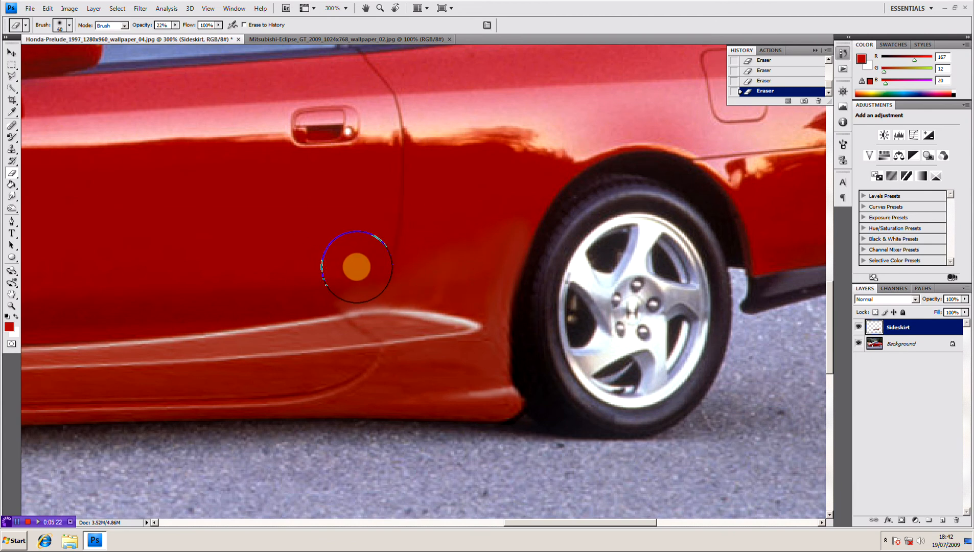
{"action": "left_click", "coordinate": [331, 271]}
{"action": "left_click", "coordinate": [336, 267]}
Try erasing the skirt's rear edge beside the rear wheel and remove the last Eraser states from the history
{"action": "mouse_move", "coordinate": [336, 267]}
{"action": "left_mouse_down"}
{"action": "mouse_move", "coordinate": [542, 225]}
{"action": "mouse_move", "coordinate": [501, 268]}
{"action": "mouse_move", "coordinate": [542, 303]}
{"action": "mouse_move", "coordinate": [530, 330]}
{"action": "left_mouse_up"}
{"action": "key", "text": "ctrl+z"}
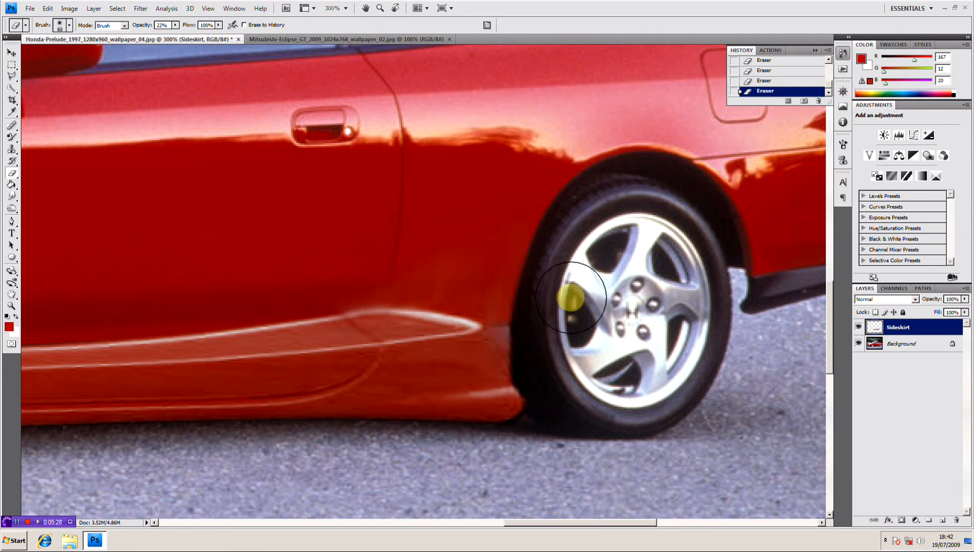
{"action": "left_click", "coordinate": [788, 82]}
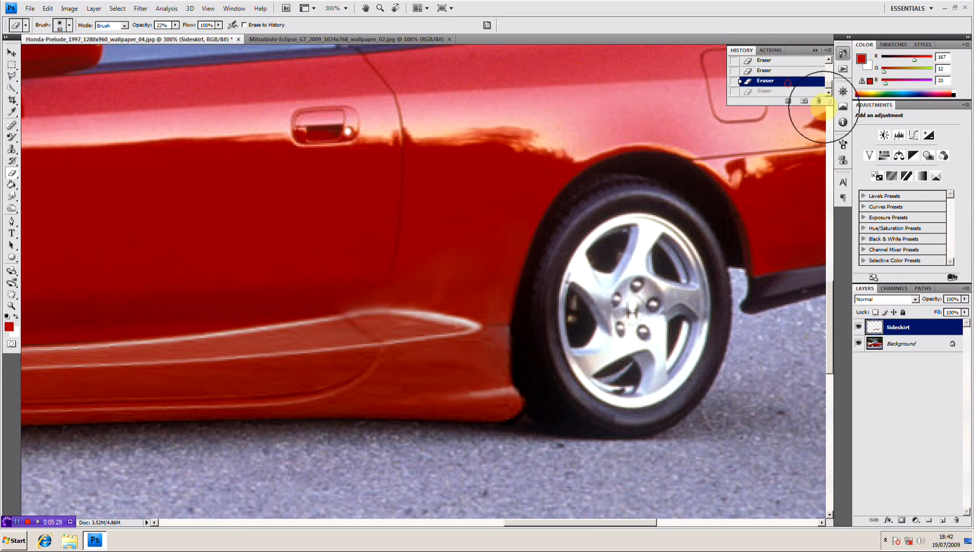
{"action": "left_click", "coordinate": [821, 102]}
{"action": "left_click", "coordinate": [460, 203]}
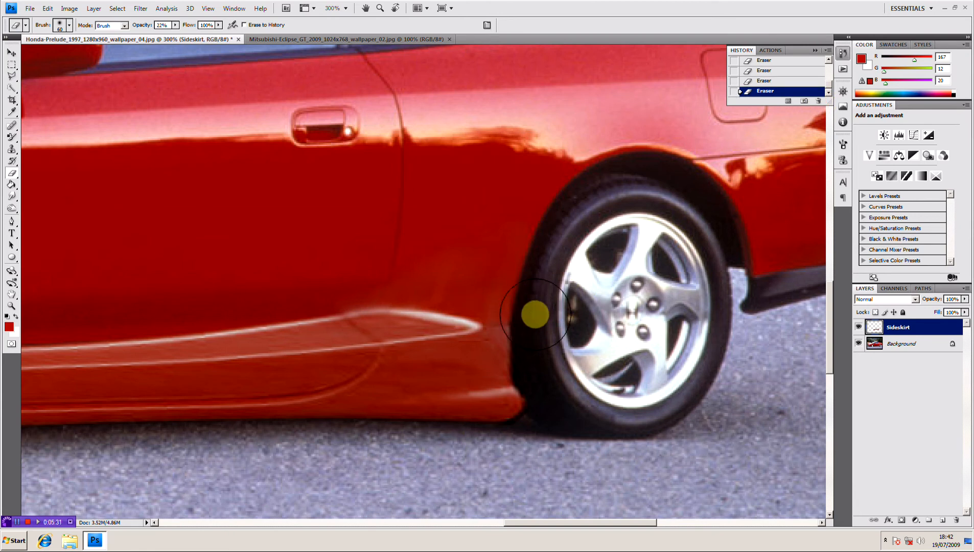
{"action": "left_click", "coordinate": [818, 101]}
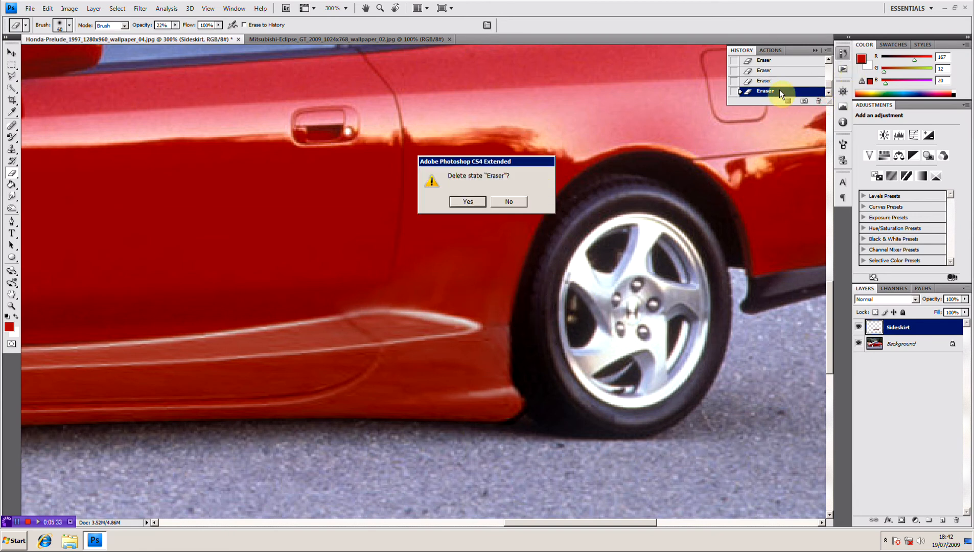
{"action": "left_click", "coordinate": [471, 200]}
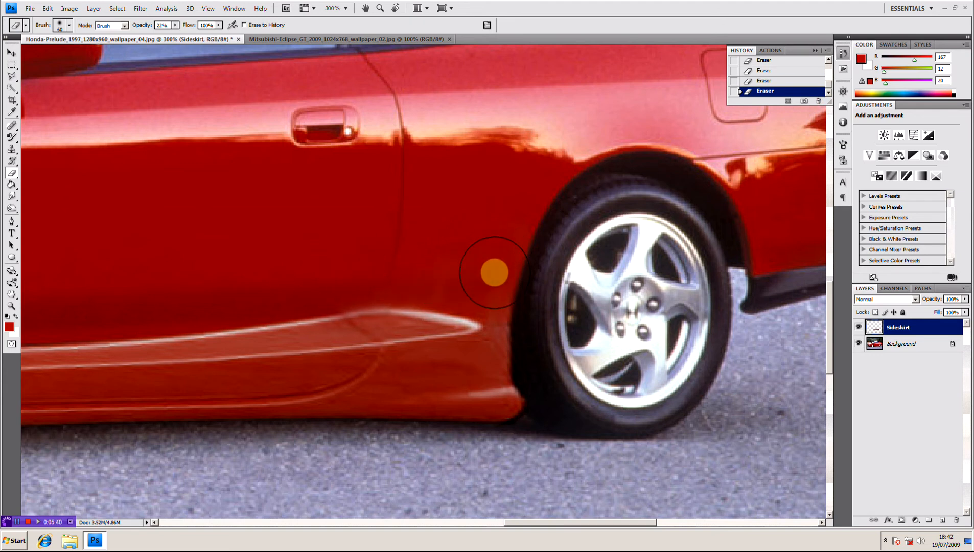
Fade the remaining smudges above both ends of the skirt with the 60 px Eraser
{"action": "left_click_drag", "start_coordinate": [149, 244], "coordinate": [576, 211]}
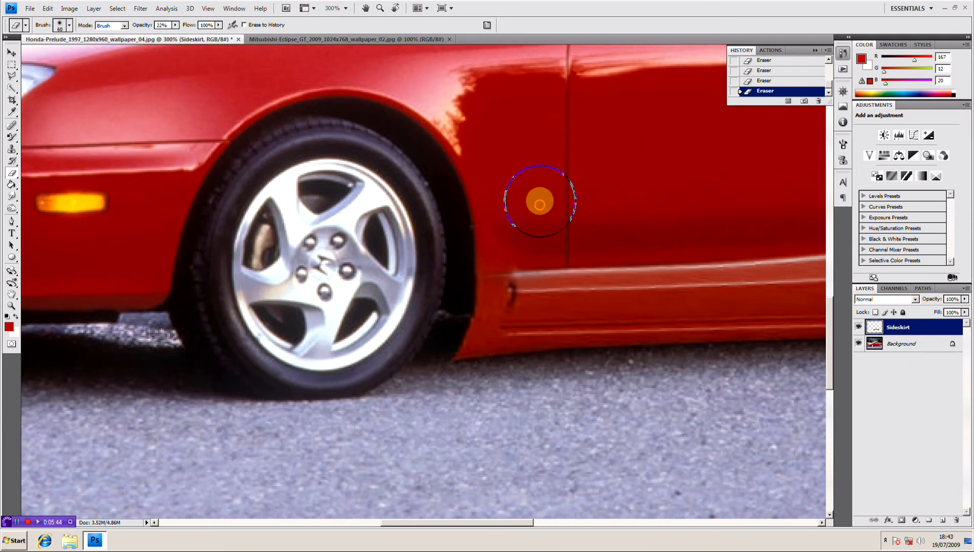
{"action": "left_click_drag", "start_coordinate": [674, 192], "coordinate": [516, 191]}
{"action": "left_click_drag", "start_coordinate": [607, 180], "coordinate": [530, 178]}
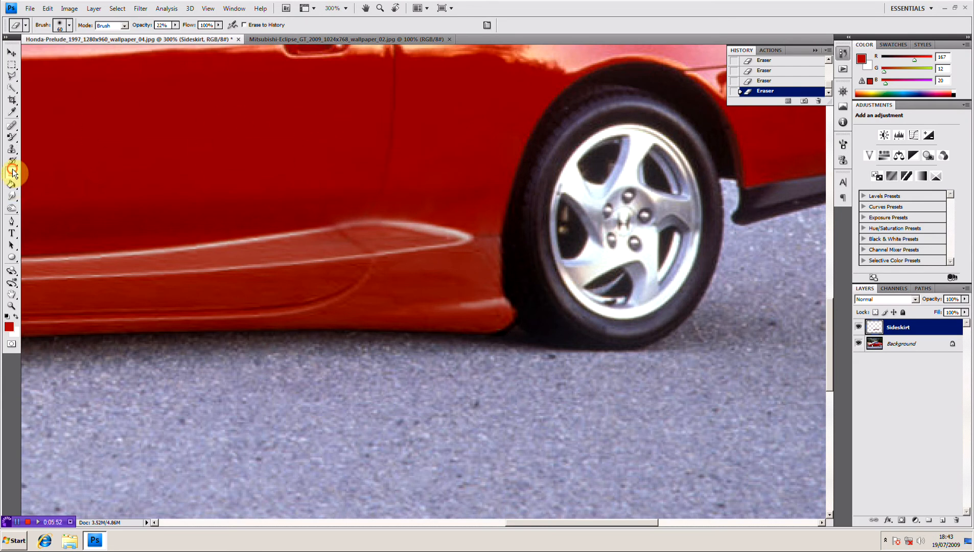
{"action": "left_click", "coordinate": [360, 175]}
{"action": "left_click", "coordinate": [363, 177]}
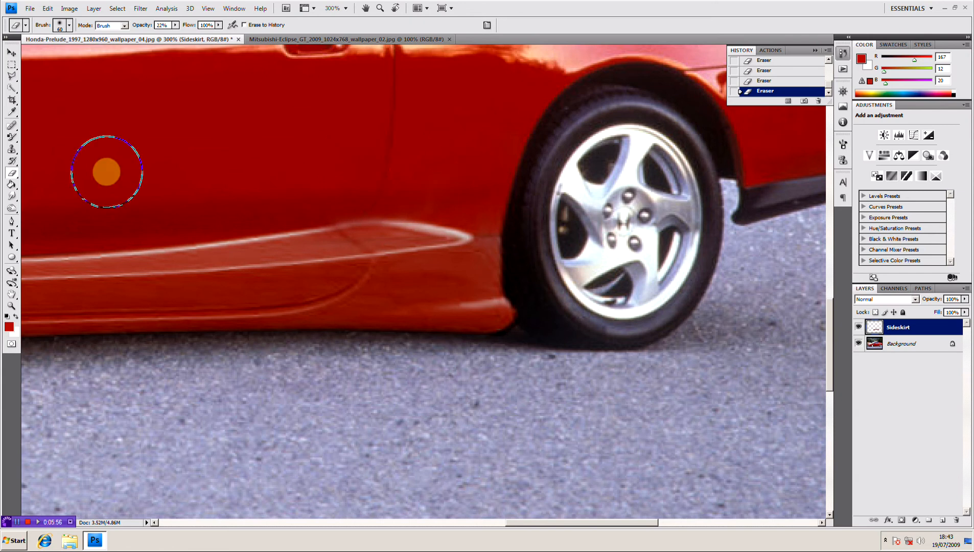
Clone body paint over the seam between the skirt's rear tip and the rear wheel with the Clone Stamp at 48% opacity
{"action": "left_click", "coordinate": [12, 151]}
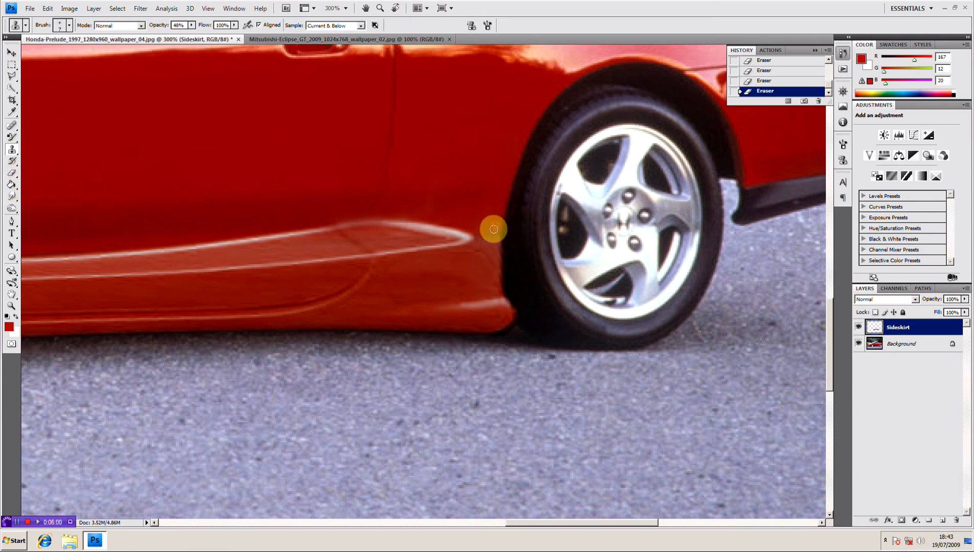
{"action": "mouse_move", "coordinate": [482, 234]}
{"action": "left_mouse_down"}
{"action": "mouse_move", "coordinate": [495, 224]}
{"action": "mouse_move", "coordinate": [495, 244]}
{"action": "left_mouse_up"}
{"action": "key", "text": "ctrl+z"}
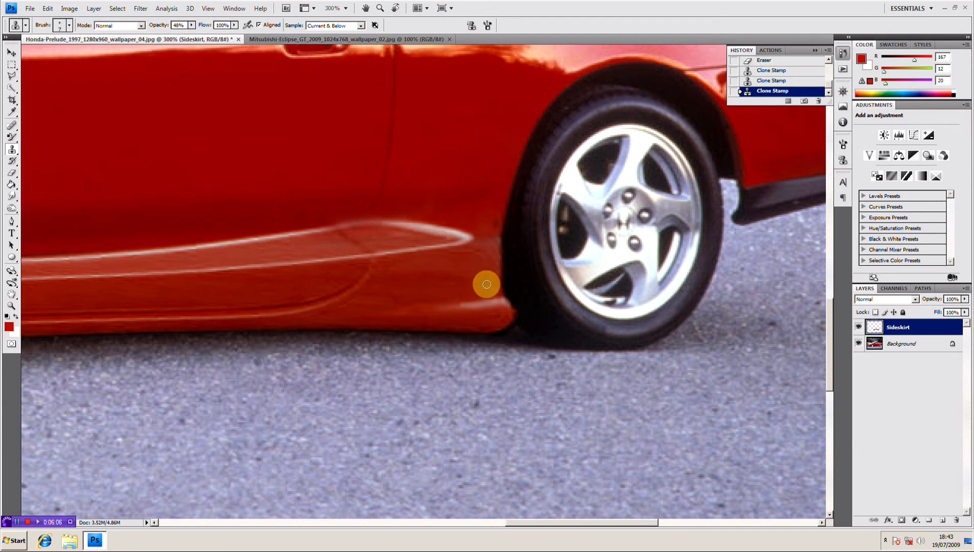
{"action": "left_click", "coordinate": [817, 102]}
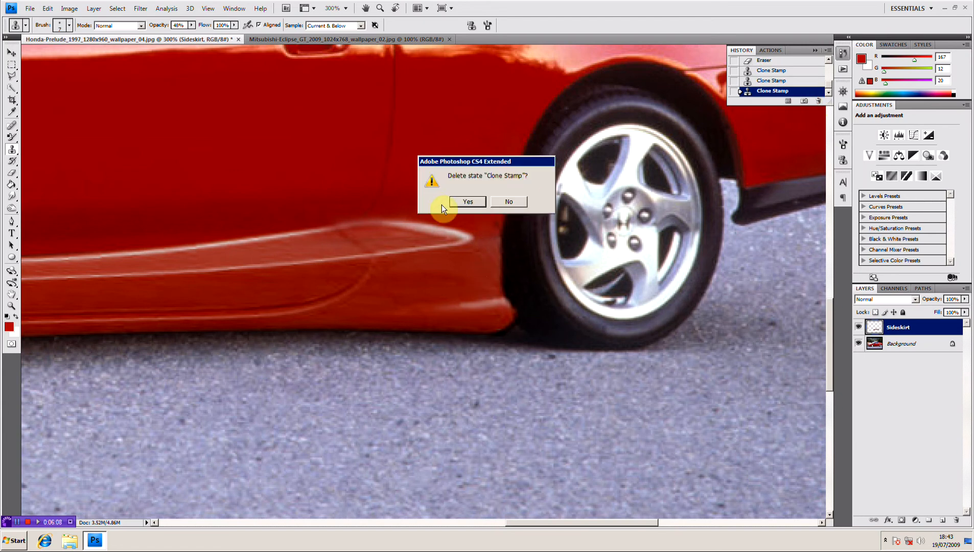
{"action": "left_click", "coordinate": [467, 200]}
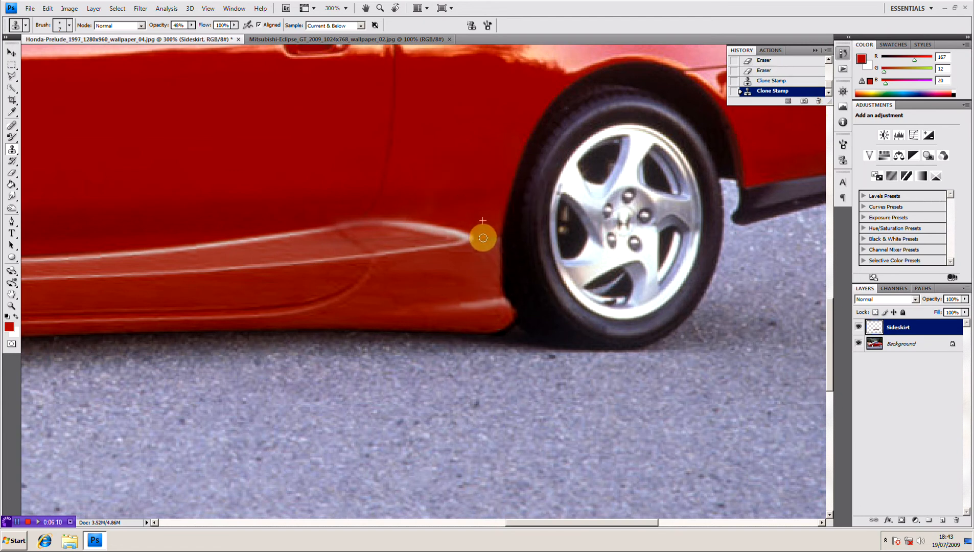
{"action": "mouse_move", "coordinate": [495, 234]}
{"action": "left_mouse_down"}
{"action": "mouse_move", "coordinate": [491, 243]}
{"action": "mouse_move", "coordinate": [489, 225]}
{"action": "left_mouse_up"}
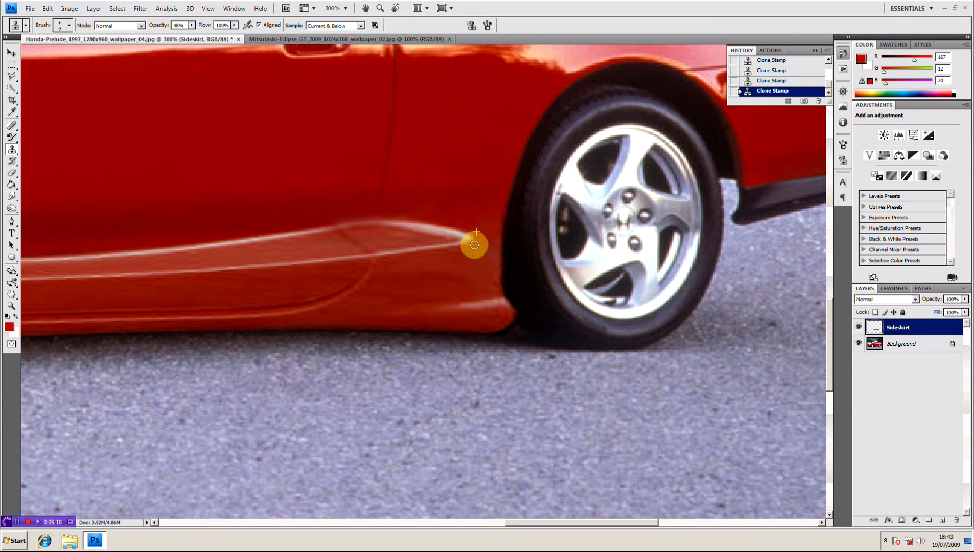
Retouch the paint around and just below the skirt's rear tip by cloning nearby body paint, undoing the last stroke
{"action": "mouse_move", "coordinate": [474, 246]}
{"action": "left_mouse_down"}
{"action": "mouse_move", "coordinate": [477, 209]}
{"action": "mouse_move", "coordinate": [479, 231]}
{"action": "mouse_move", "coordinate": [489, 234]}
{"action": "mouse_move", "coordinate": [486, 222]}
{"action": "mouse_move", "coordinate": [494, 266]}
{"action": "left_mouse_up"}
{"action": "left_click", "coordinate": [472, 235]}
{"action": "left_click", "coordinate": [477, 209], "text": "alt"}
{"action": "left_click", "coordinate": [486, 221], "text": "alt"}
{"action": "left_click", "coordinate": [492, 257], "text": "alt"}
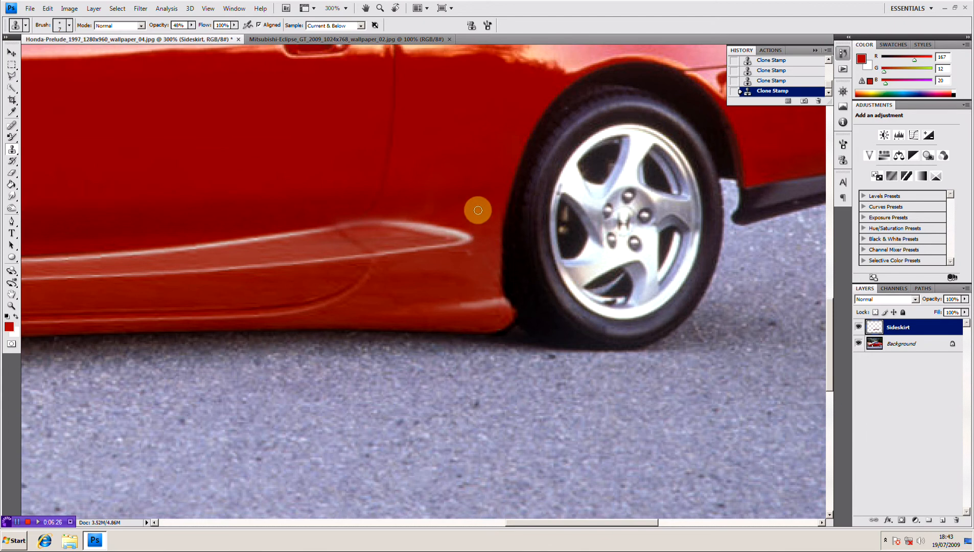
{"action": "key", "text": "ctrl+z"}
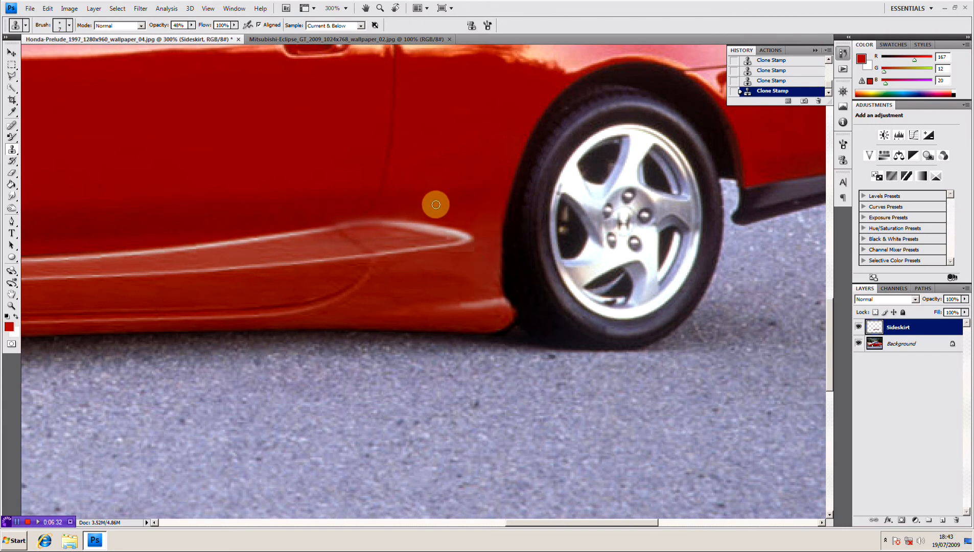
Clone the dark wheel-arch interior over the thin grey line behind the front wheel with the Clone Stamp at 93% opacity
{"action": "left_click_drag", "start_coordinate": [330, 200], "coordinate": [464, 176]}
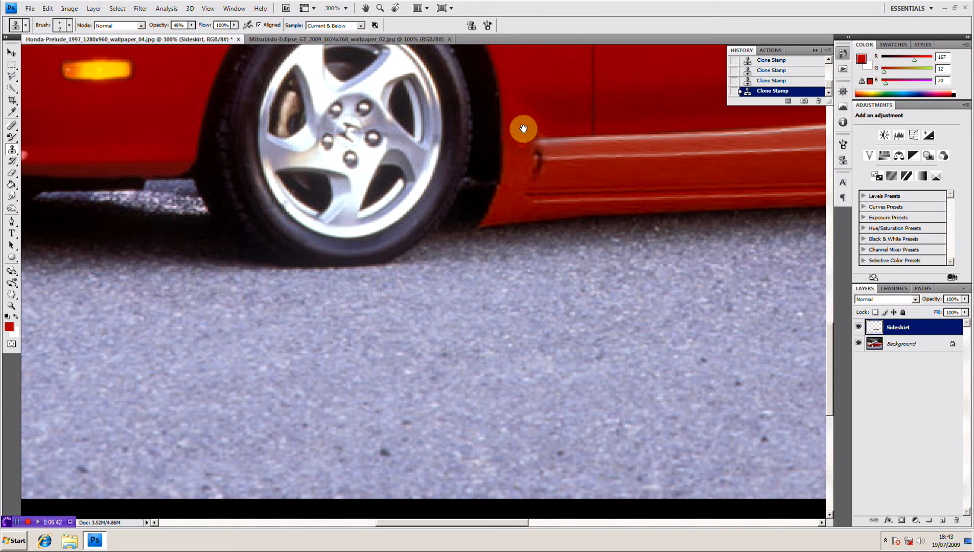
{"action": "mouse_move", "coordinate": [523, 128]}
{"action": "left_mouse_down"}
{"action": "mouse_move", "coordinate": [547, 171]}
{"action": "mouse_move", "coordinate": [547, 285]}
{"action": "left_mouse_up"}
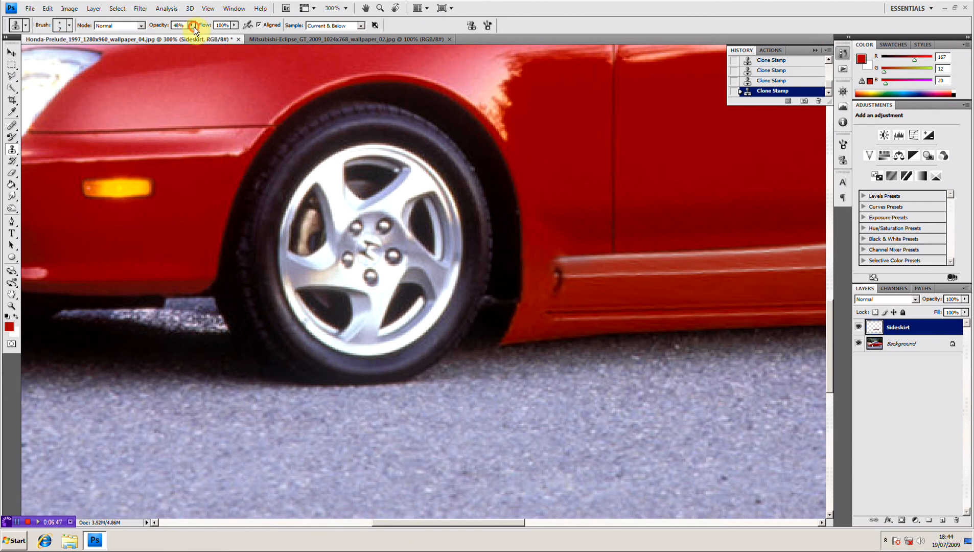
{"action": "left_click_drag", "start_coordinate": [193, 26], "coordinate": [213, 31]}
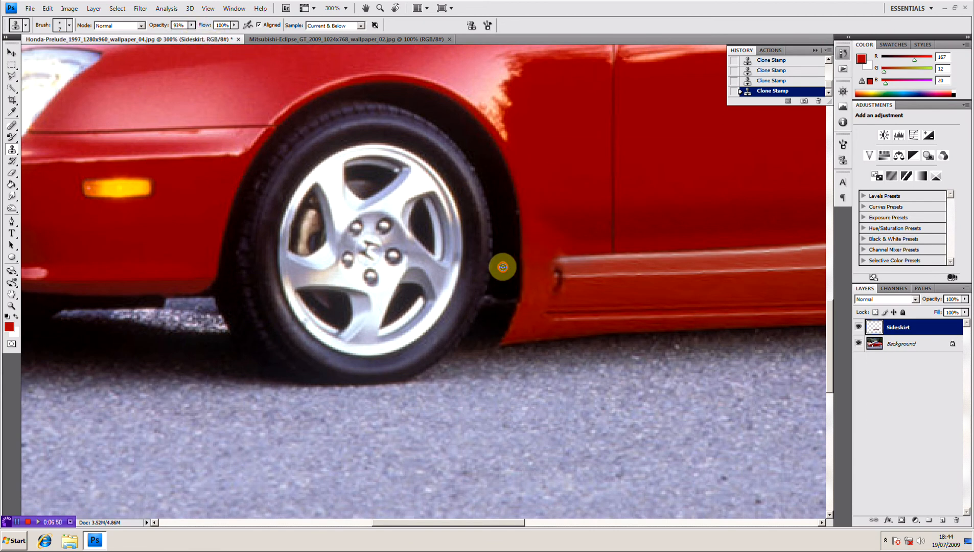
{"action": "left_click", "coordinate": [512, 281], "text": "alt"}
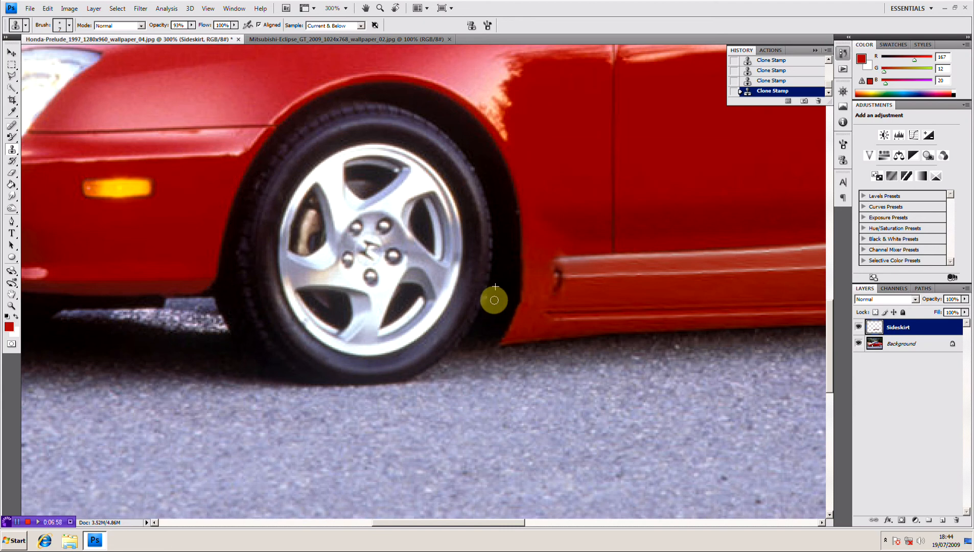
{"action": "mouse_move", "coordinate": [502, 296]}
{"action": "left_mouse_down"}
{"action": "mouse_move", "coordinate": [505, 322]}
{"action": "mouse_move", "coordinate": [506, 298]}
{"action": "mouse_move", "coordinate": [501, 312]}
{"action": "left_mouse_up"}
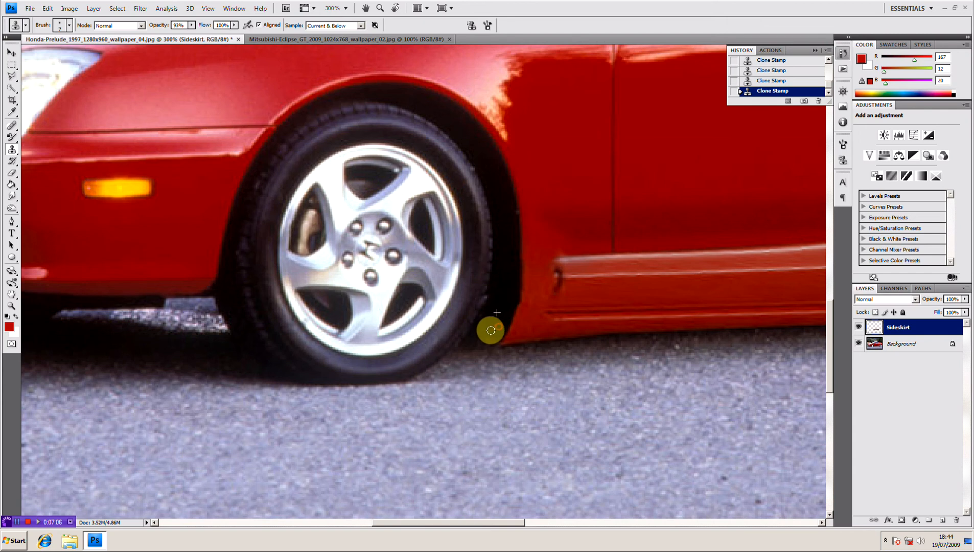
{"action": "mouse_move", "coordinate": [488, 313]}
{"action": "left_mouse_down"}
{"action": "mouse_move", "coordinate": [502, 295]}
{"action": "mouse_move", "coordinate": [484, 316]}
{"action": "left_mouse_up"}
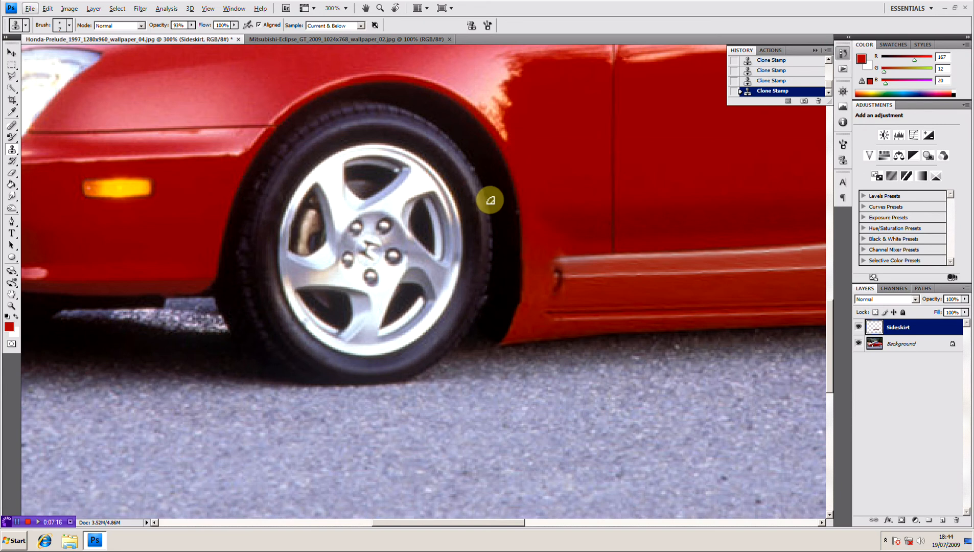
Soften the skirt's front edge along the front wheel arch with the Clone Stamp at 15% opacity
{"action": "left_click", "coordinate": [226, 6]}
{"action": "left_click", "coordinate": [191, 26]}
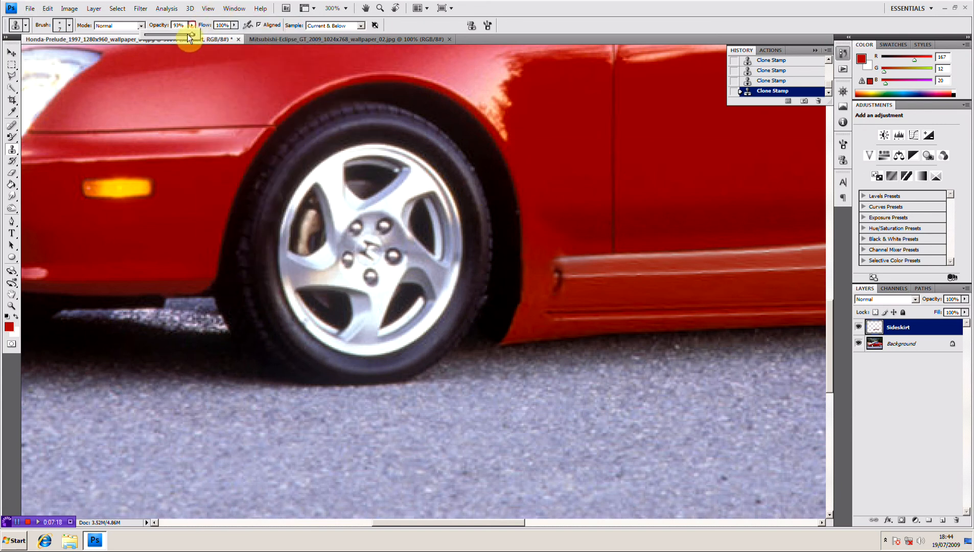
{"action": "left_click_drag", "start_coordinate": [187, 34], "coordinate": [154, 36]}
{"action": "left_click", "coordinate": [535, 275]}
{"action": "mouse_move", "coordinate": [508, 332]}
{"action": "left_mouse_down"}
{"action": "mouse_move", "coordinate": [498, 338]}
{"action": "mouse_move", "coordinate": [522, 289]}
{"action": "mouse_move", "coordinate": [496, 338]}
{"action": "mouse_move", "coordinate": [510, 335]}
{"action": "left_mouse_up"}
{"action": "left_click_drag", "start_coordinate": [531, 280], "coordinate": [526, 295]}
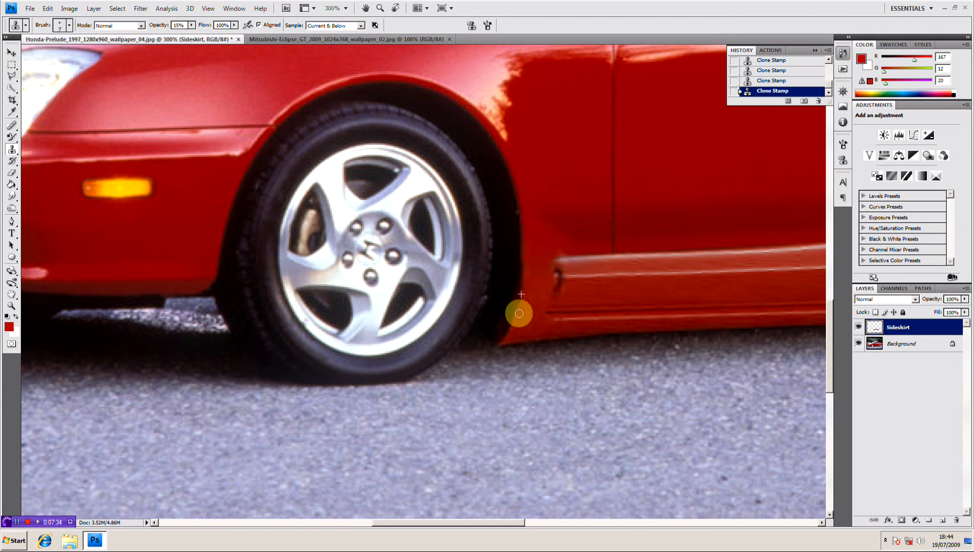
Clone red paint sampled above the skirt's front end down along its edge behind the front wheel
{"action": "left_click", "coordinate": [540, 236], "text": "alt"}
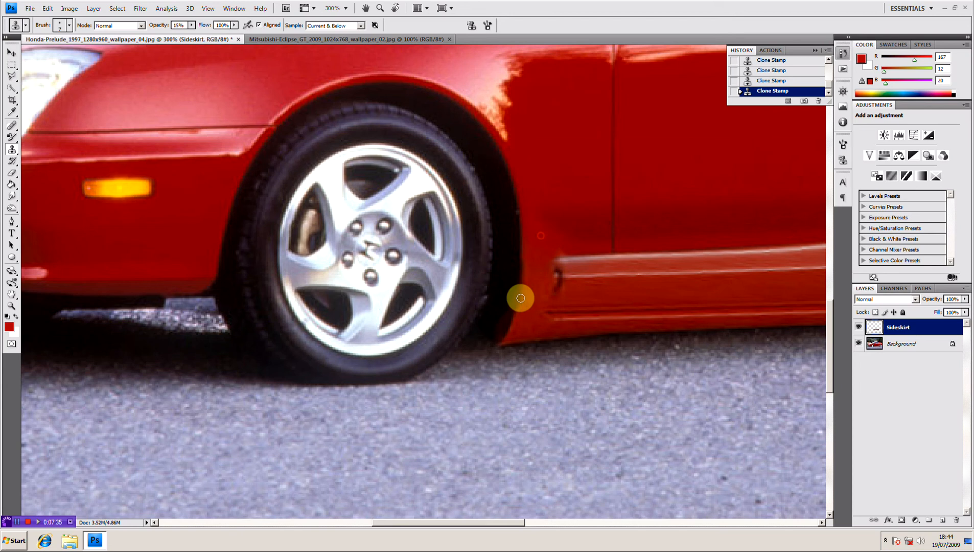
{"action": "left_click", "coordinate": [537, 266], "text": "alt"}
{"action": "left_click_drag", "start_coordinate": [520, 303], "coordinate": [510, 319]}
{"action": "left_click", "coordinate": [533, 264], "text": "alt"}
{"action": "left_click_drag", "start_coordinate": [496, 340], "coordinate": [517, 330]}
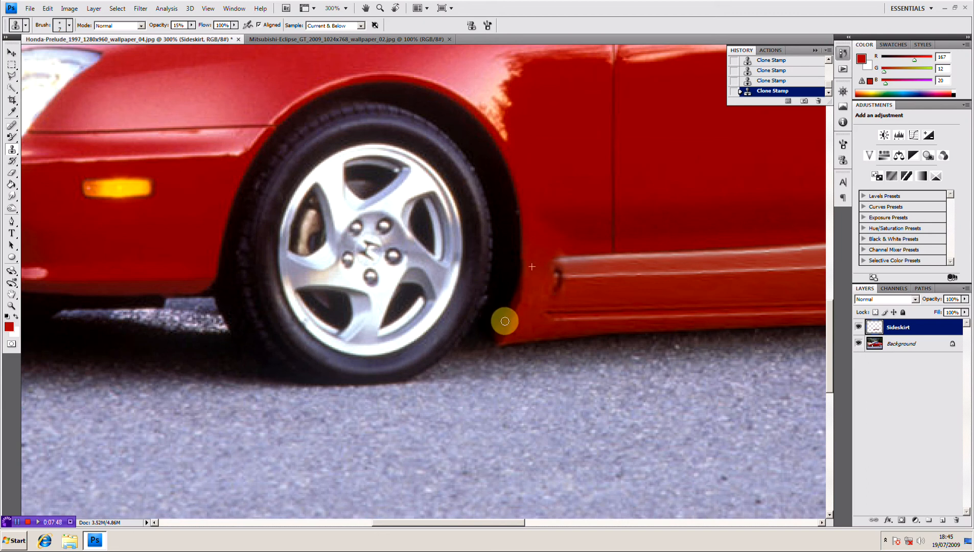
{"action": "mouse_move", "coordinate": [522, 290]}
{"action": "left_mouse_down"}
{"action": "mouse_move", "coordinate": [527, 260]}
{"action": "mouse_move", "coordinate": [514, 298]}
{"action": "left_mouse_up"}
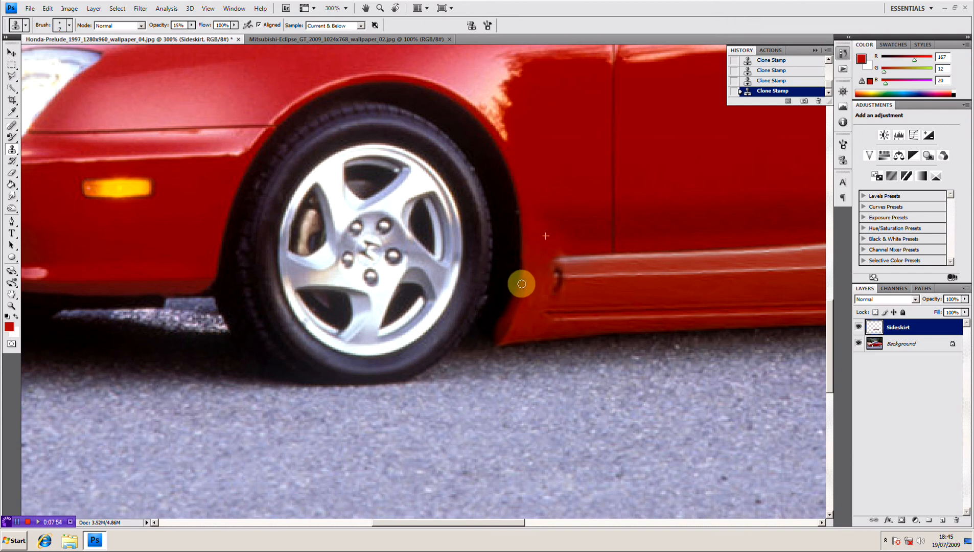
Smooth the skirt's front edge along the wheel arch using the Smudge tool at 12% strength with a 10 px brush
{"action": "left_click", "coordinate": [11, 196]}
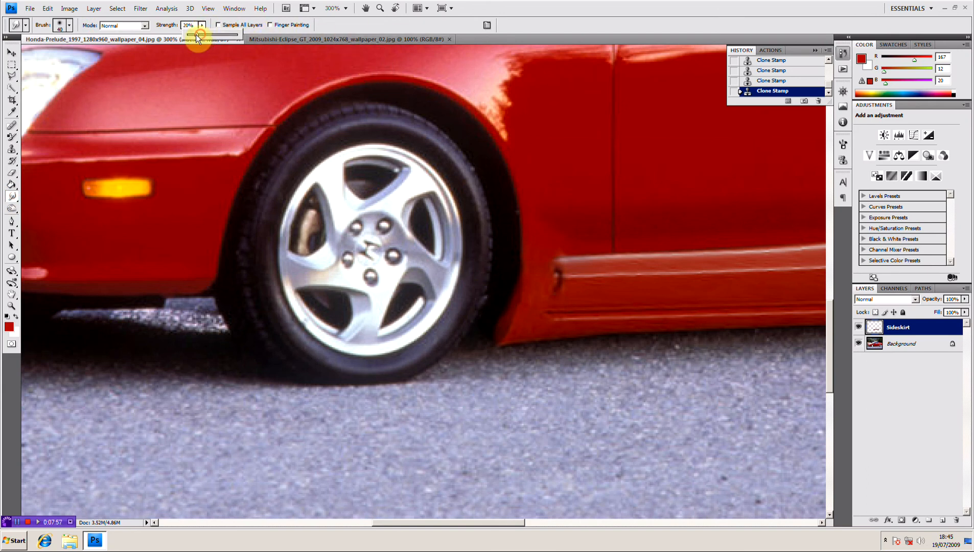
{"action": "left_click_drag", "start_coordinate": [195, 35], "coordinate": [191, 34]}
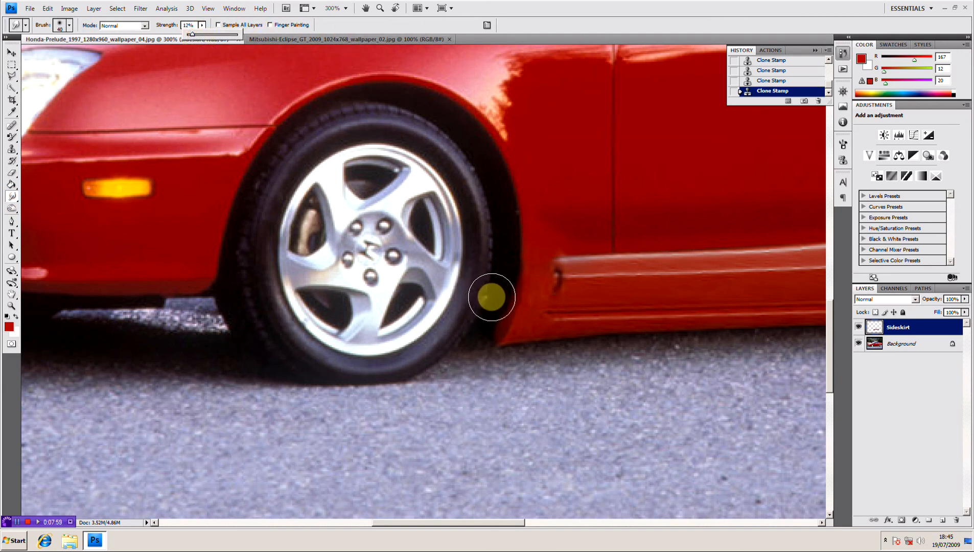
{"action": "key", "text": "bracketleft"}
{"action": "key", "text": "bracketleft"}
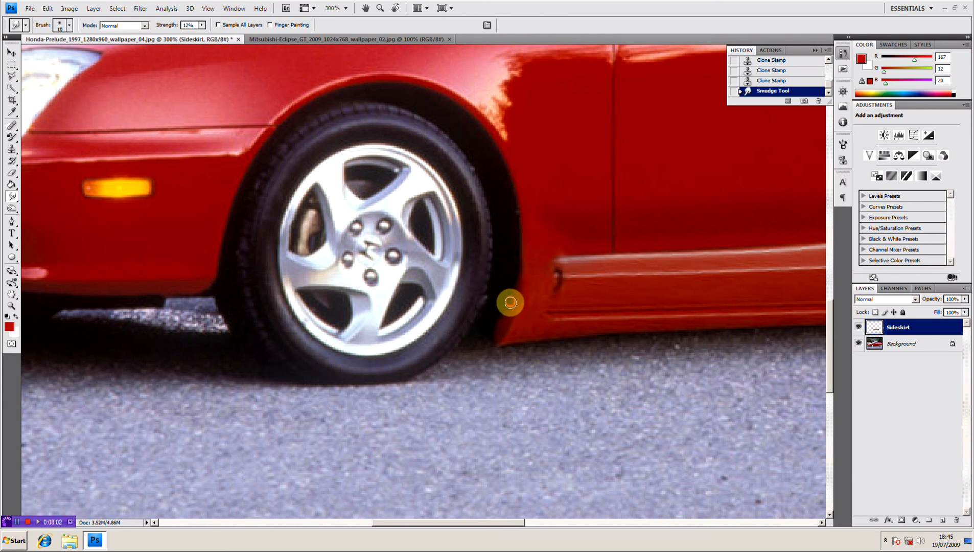
{"action": "mouse_move", "coordinate": [510, 302]}
{"action": "left_mouse_down"}
{"action": "mouse_move", "coordinate": [496, 339]}
{"action": "mouse_move", "coordinate": [506, 313]}
{"action": "left_mouse_up"}
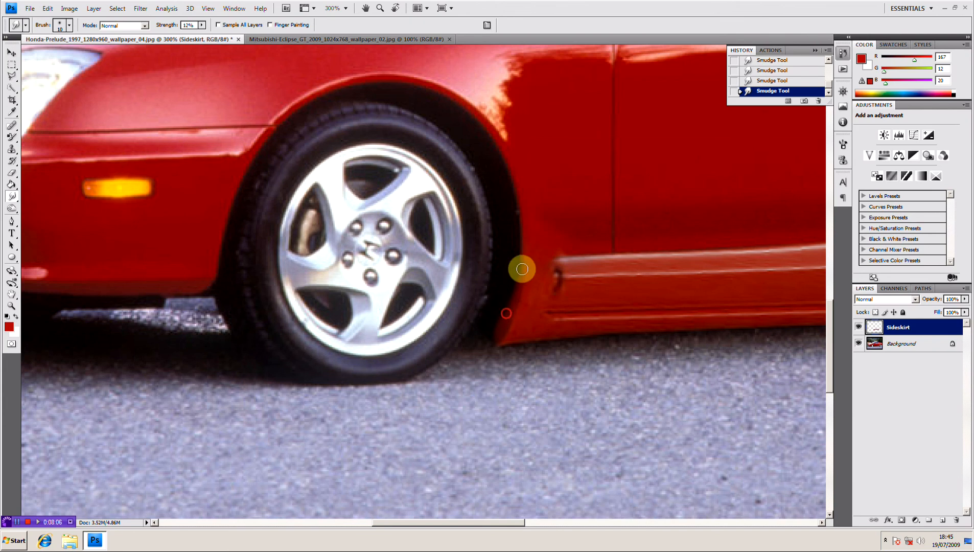
{"action": "mouse_move", "coordinate": [522, 269]}
{"action": "left_mouse_down"}
{"action": "mouse_move", "coordinate": [514, 298]}
{"action": "mouse_move", "coordinate": [526, 243]}
{"action": "mouse_move", "coordinate": [507, 324]}
{"action": "mouse_move", "coordinate": [516, 306]}
{"action": "mouse_move", "coordinate": [504, 341]}
{"action": "mouse_move", "coordinate": [508, 325]}
{"action": "mouse_move", "coordinate": [498, 341]}
{"action": "left_mouse_up"}
{"action": "left_click_drag", "start_coordinate": [519, 285], "coordinate": [512, 302]}
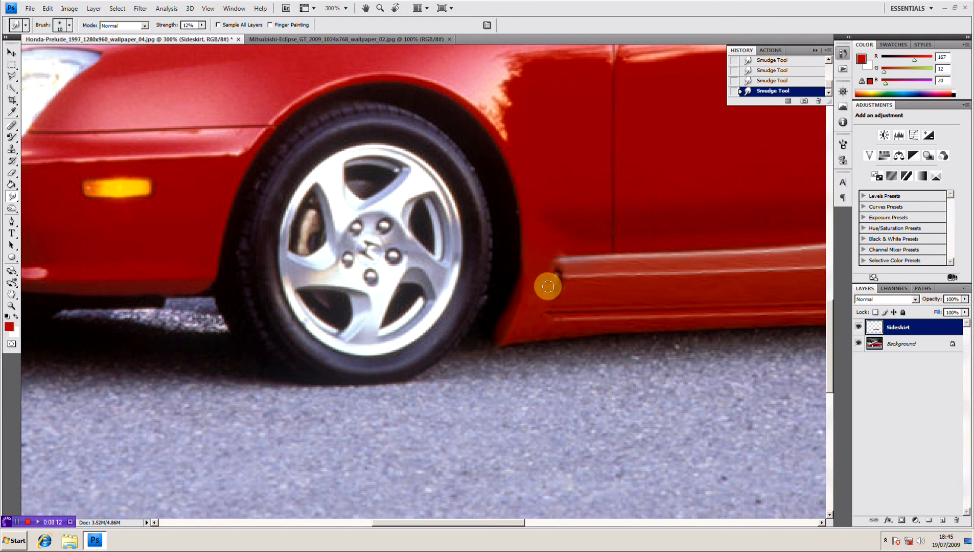
{"action": "key", "text": "ctrl+minus"}
{"action": "key", "text": "ctrl+minus"}
{"action": "key", "text": "ctrl+minus"}
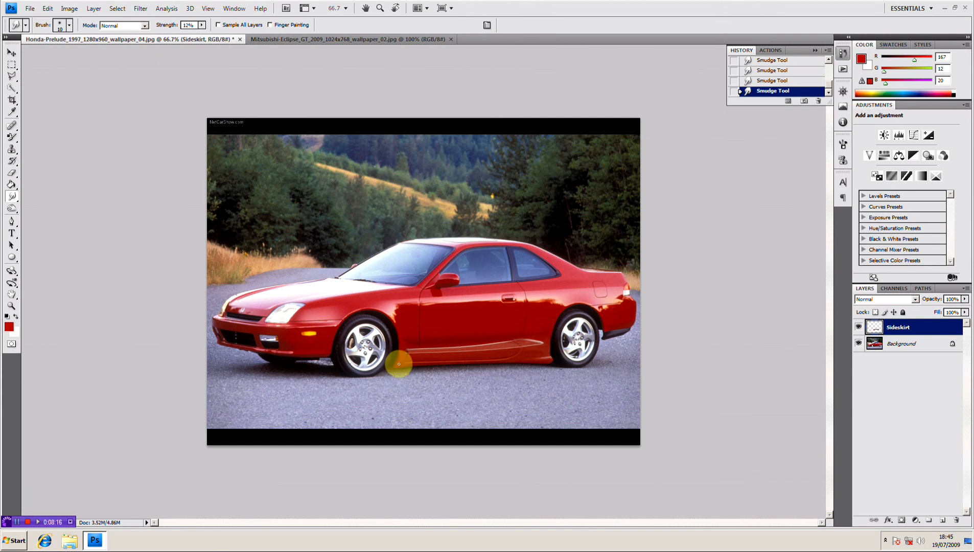
Clone the dark wheel-arch interior along the skirt's front edge behind the front wheel with the Clone Stamp at 100% opacity
{"action": "key", "text": "ctrl+plus"}
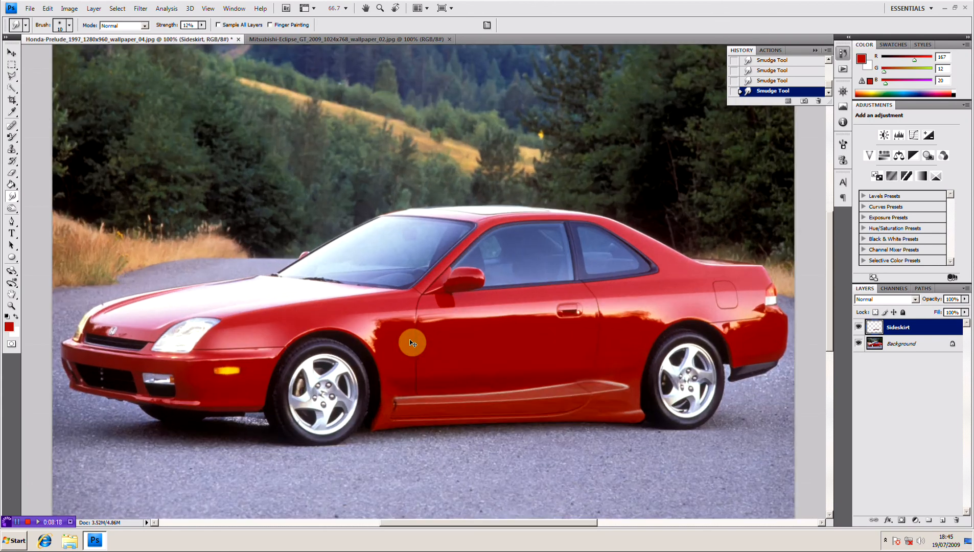
{"action": "key", "text": "ctrl+plus"}
{"action": "key", "text": "ctrl+plus"}
{"action": "left_click_drag", "start_coordinate": [465, 394], "coordinate": [464, 260]}
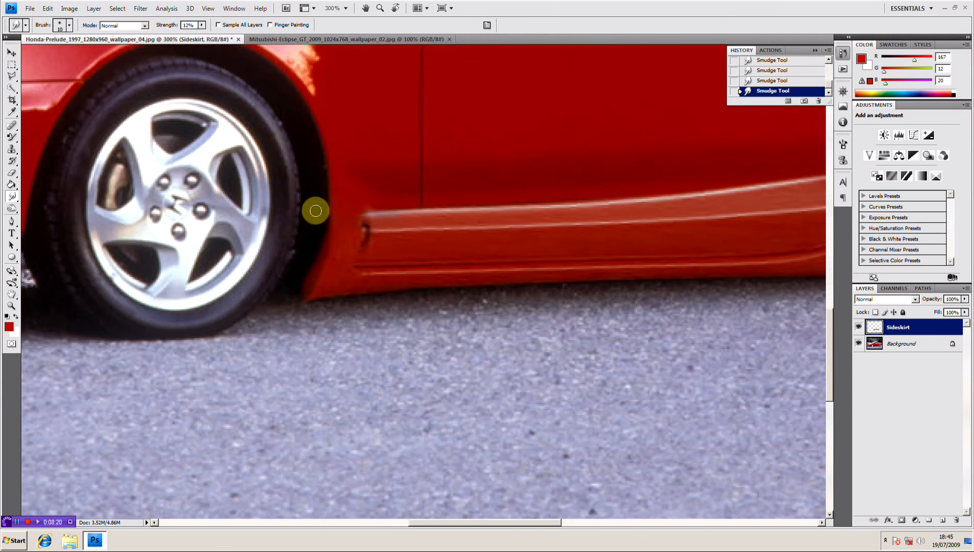
{"action": "left_click", "coordinate": [11, 149]}
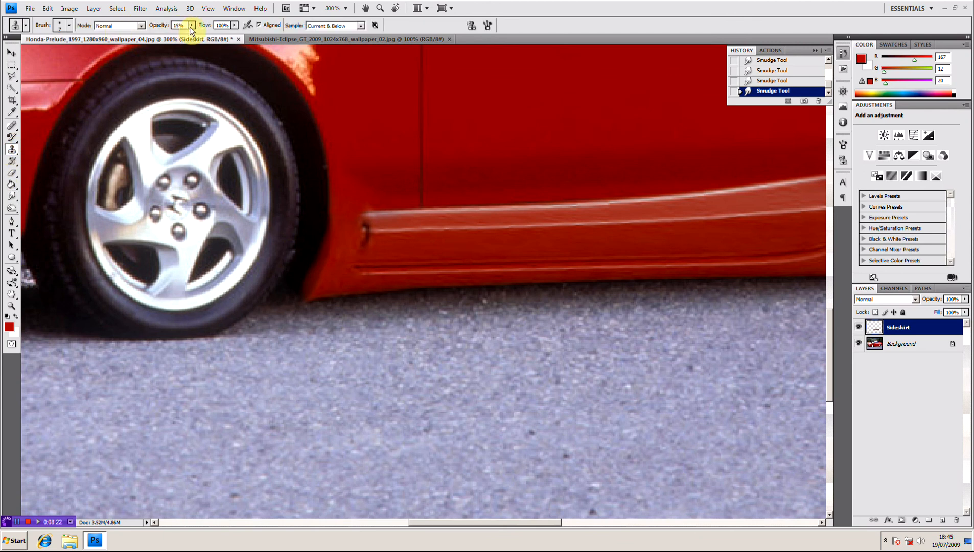
{"action": "left_click_drag", "start_coordinate": [191, 30], "coordinate": [249, 41]}
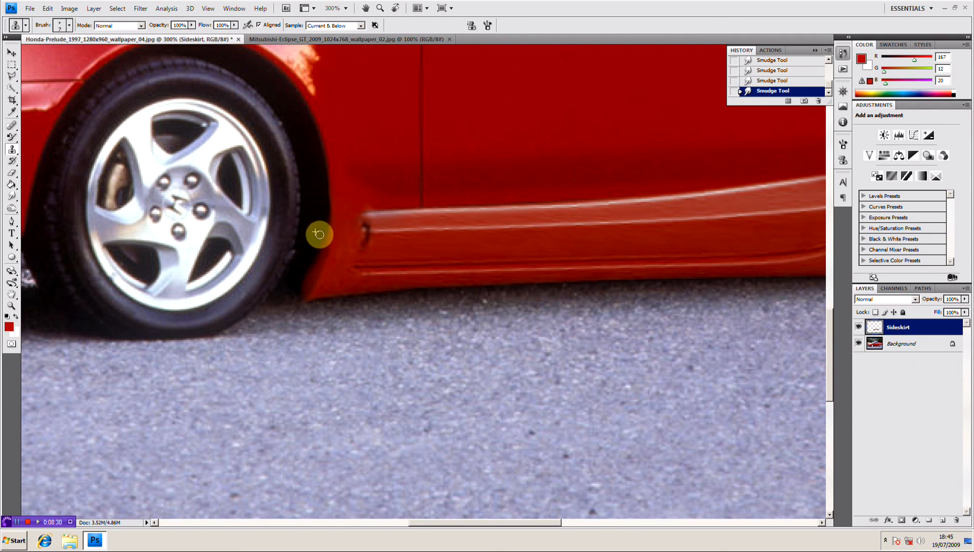
{"action": "left_click_drag", "start_coordinate": [319, 234], "coordinate": [298, 276]}
{"action": "left_click", "coordinate": [310, 255]}
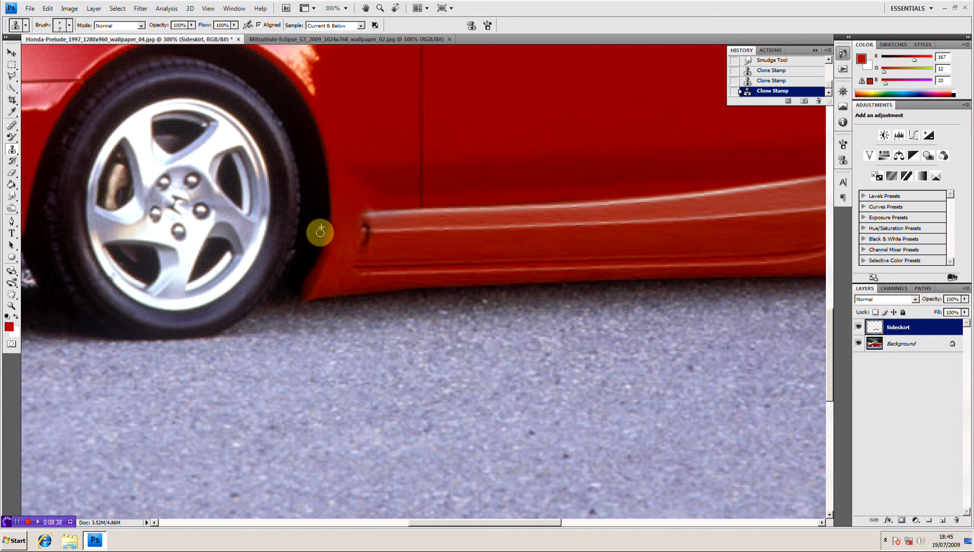
{"action": "left_click_drag", "start_coordinate": [320, 232], "coordinate": [322, 228]}
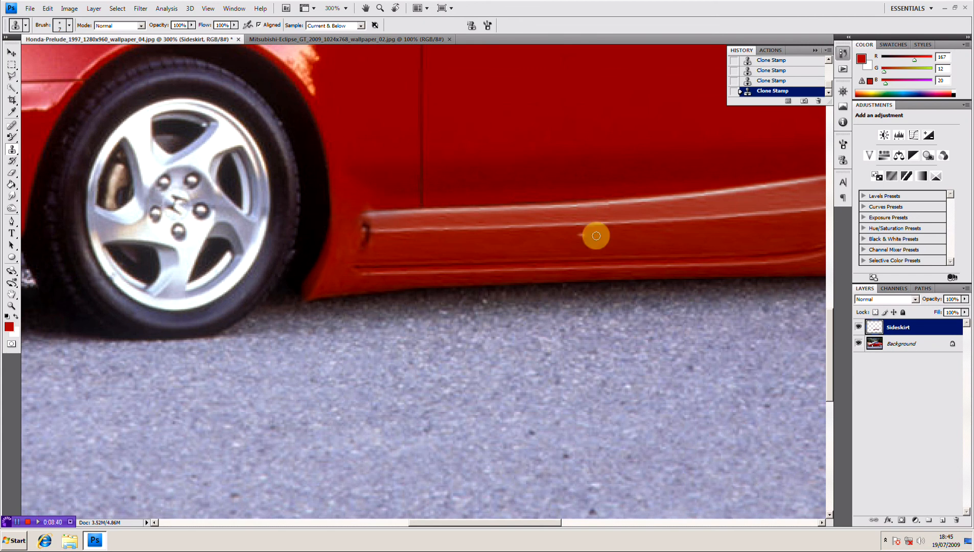
Apply the Variations colour adjustment to the Sideskirt layer with Midtones selected
{"action": "key", "text": "ctrl+minus"}
{"action": "key", "text": "ctrl+minus"}
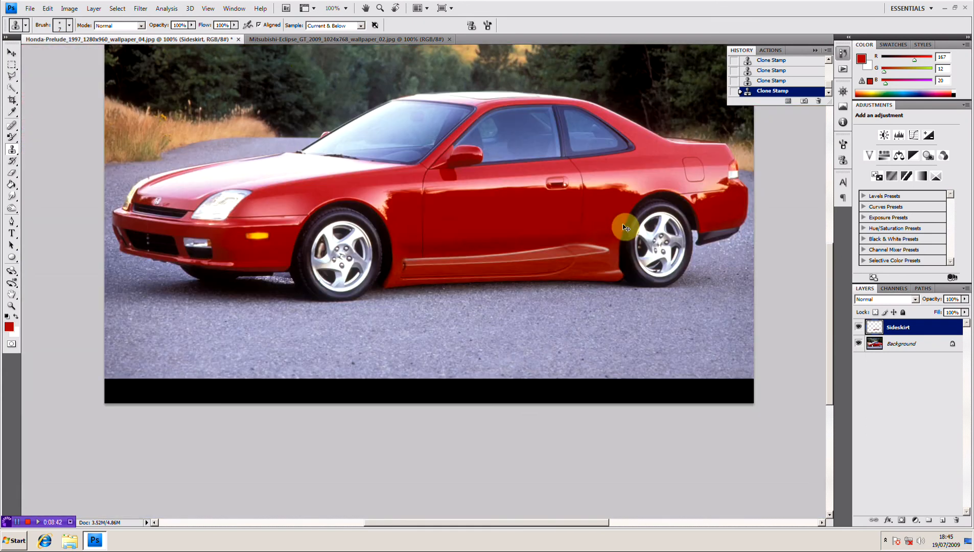
{"action": "left_click", "coordinate": [72, 9]}
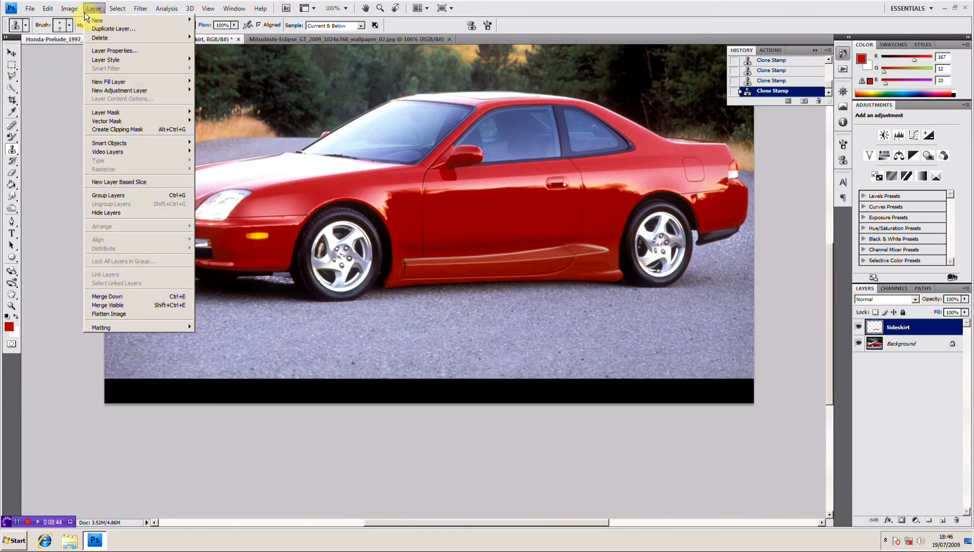
{"action": "mouse_move", "coordinate": [95, 34]}
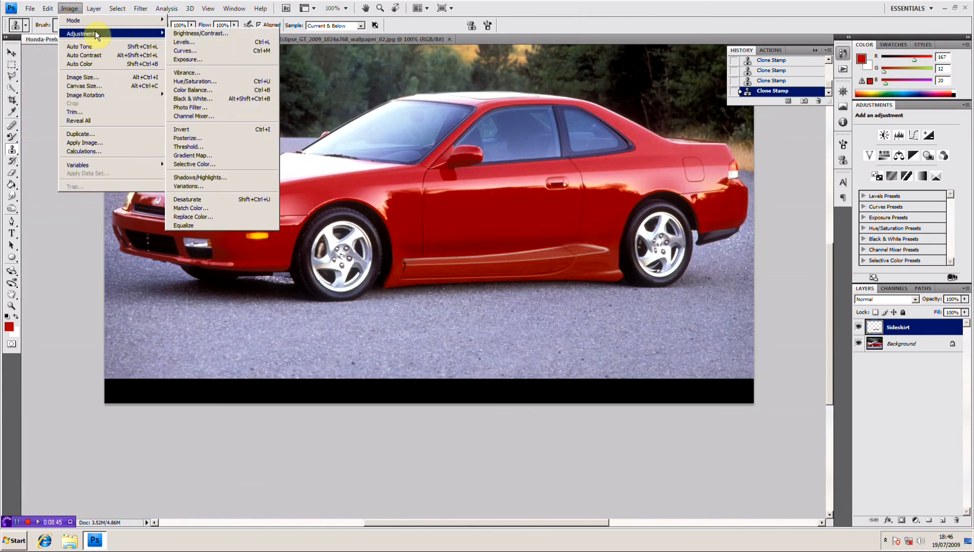
{"action": "left_click", "coordinate": [230, 186]}
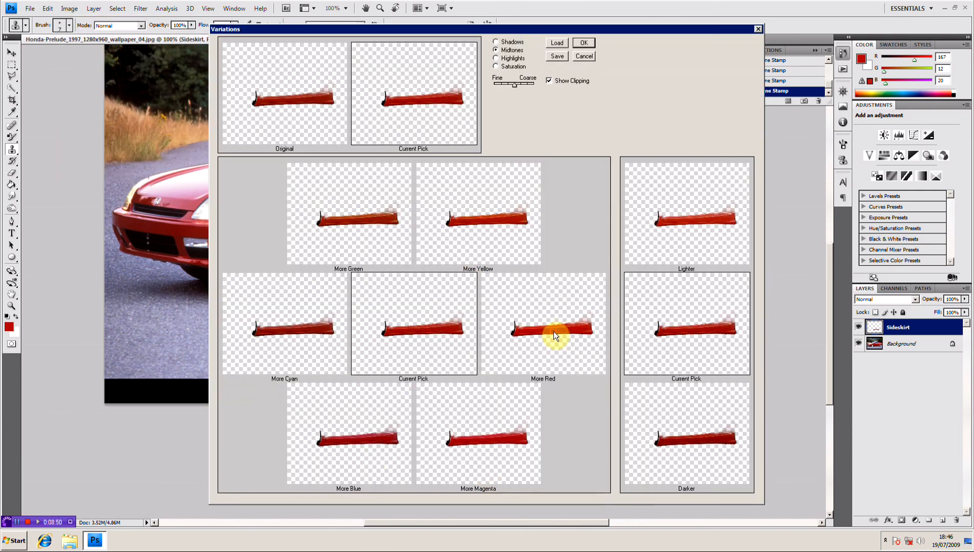
{"action": "left_click", "coordinate": [583, 43]}
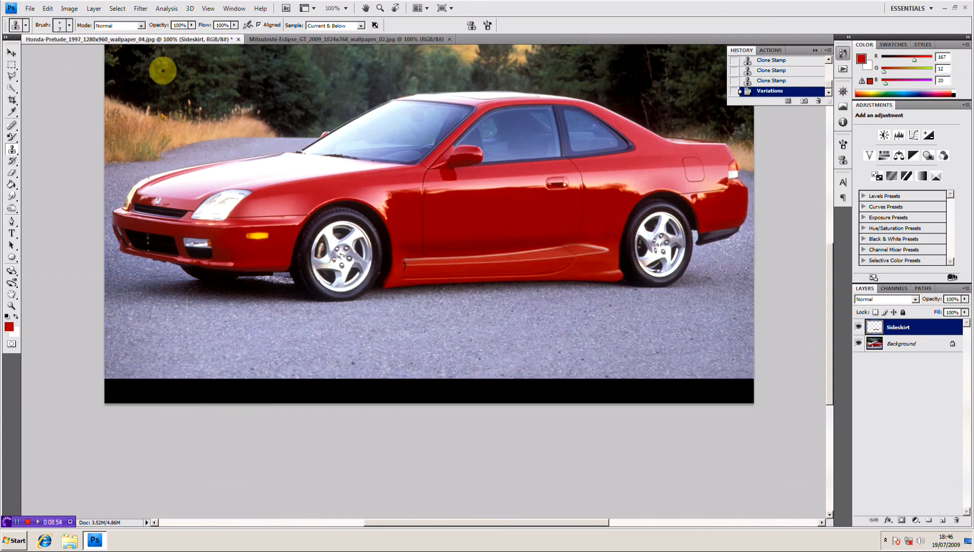
Set the Sideskirt layer's brightness to -10 with the Brightness/Contrast adjustment
{"action": "left_click", "coordinate": [70, 9]}
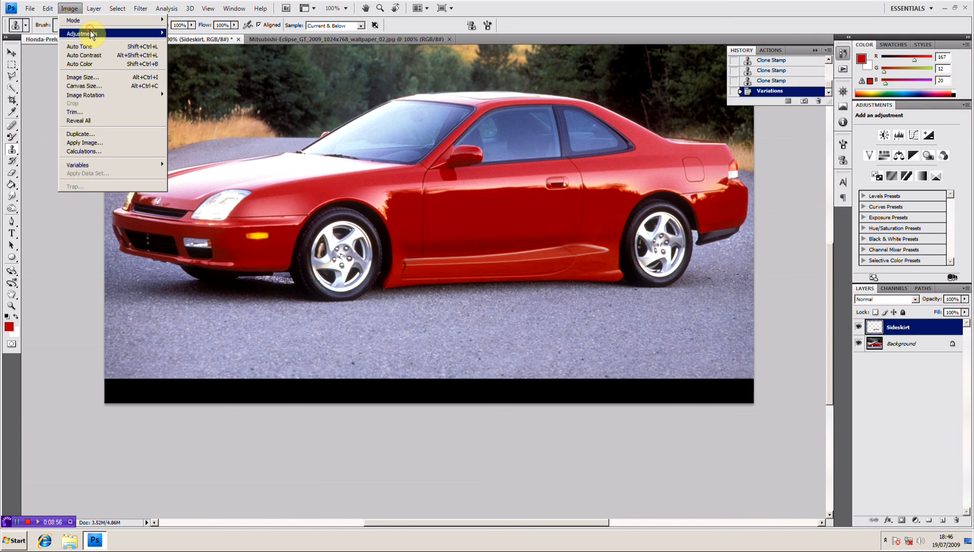
{"action": "mouse_move", "coordinate": [95, 33]}
{"action": "left_click", "coordinate": [236, 34]}
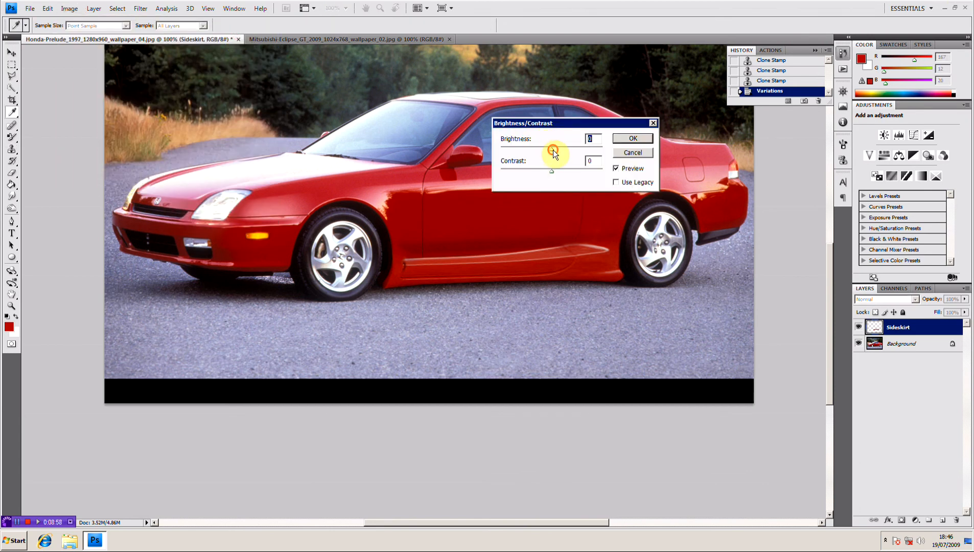
{"action": "left_click_drag", "start_coordinate": [554, 149], "coordinate": [548, 149]}
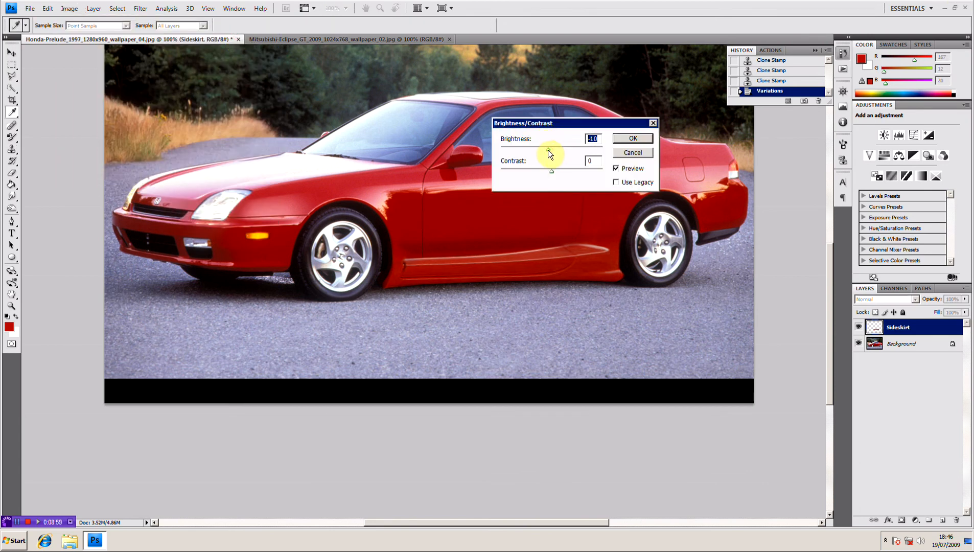
{"action": "left_click", "coordinate": [640, 138]}
Merge the visible Sideskirt and Background layers into one
{"action": "key", "text": "ctrl+minus"}
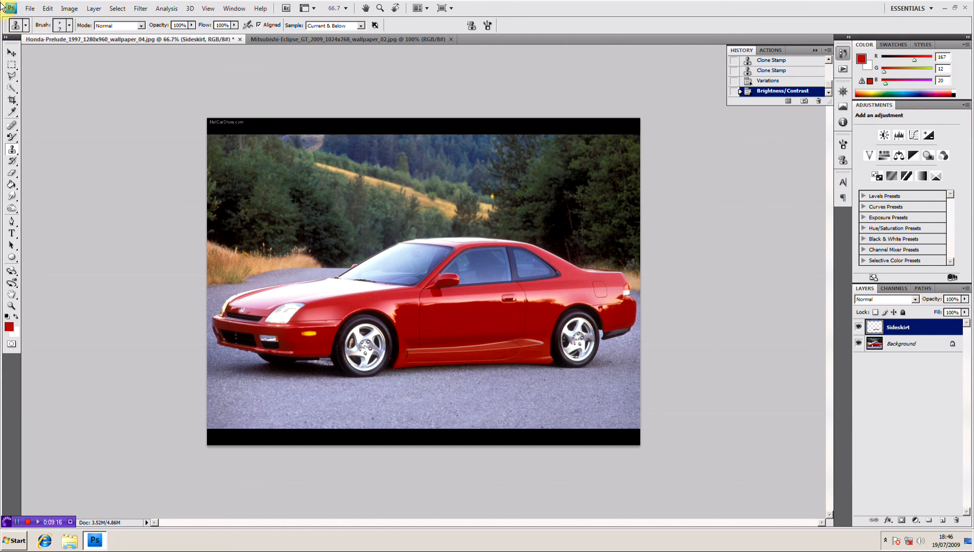
{"action": "left_click", "coordinate": [77, 9]}
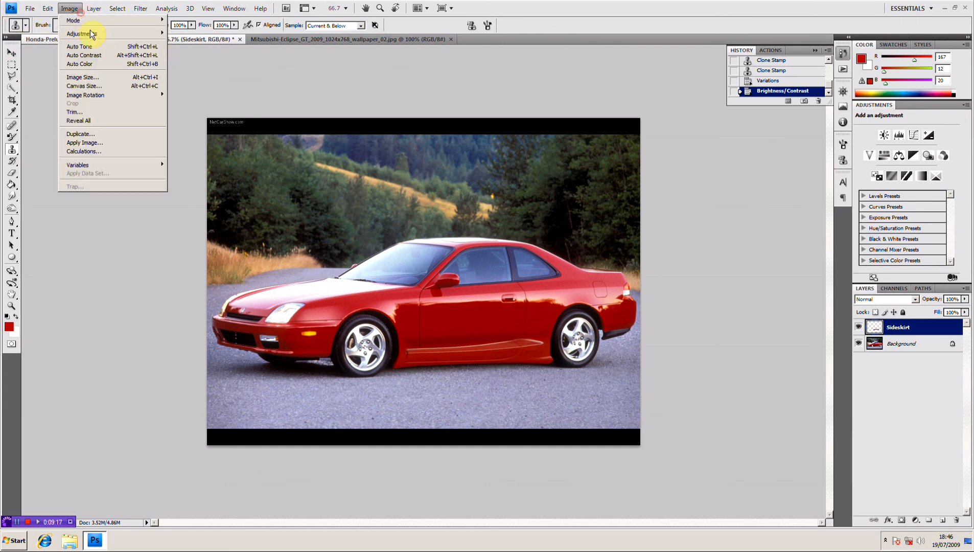
{"action": "left_click", "coordinate": [365, 78]}
{"action": "key", "text": "ctrl+shift+e"}
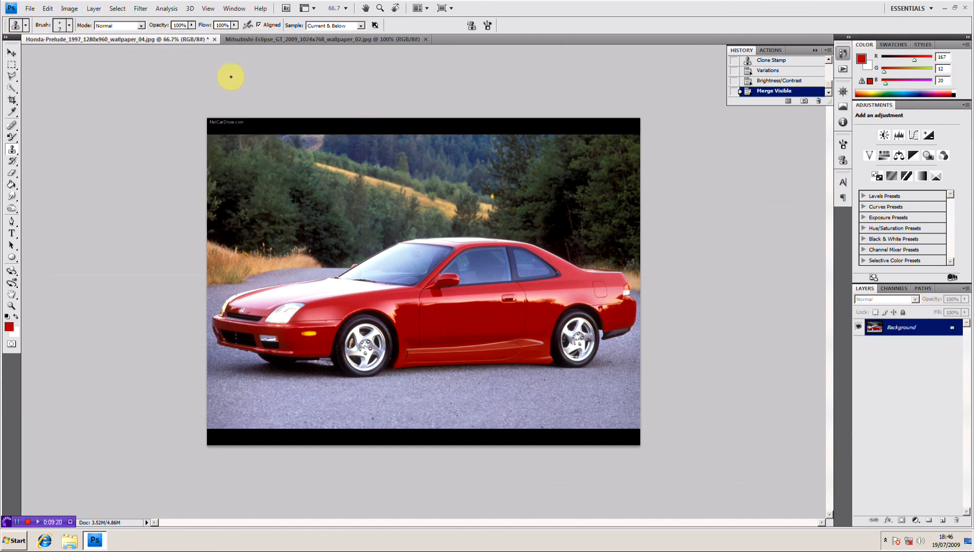
Start a Hue/Saturation adjustment on the merged image, limit it to Reds sampled from the car body, and set Saturation to -100
{"action": "left_click", "coordinate": [69, 8]}
{"action": "left_click", "coordinate": [85, 33]}
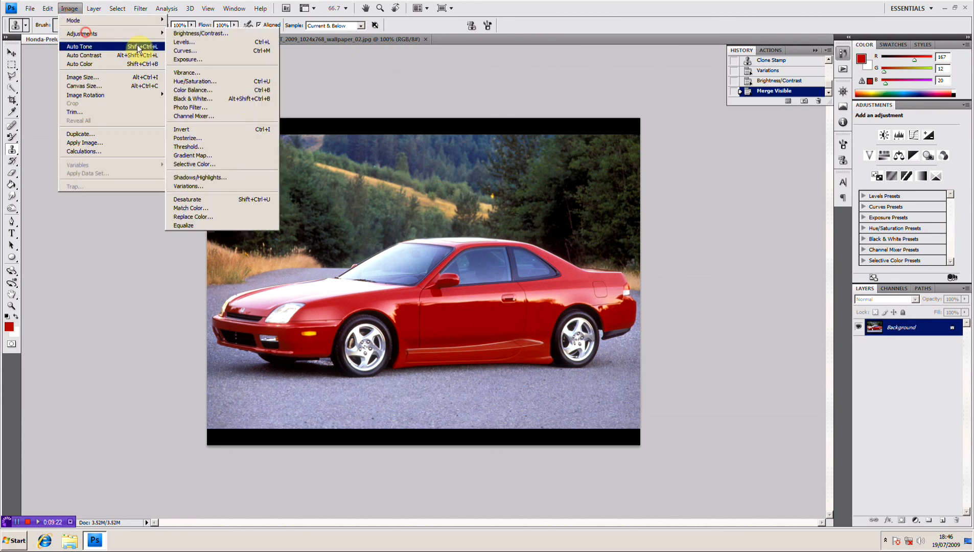
{"action": "left_click", "coordinate": [236, 82]}
{"action": "left_click", "coordinate": [729, 196]}
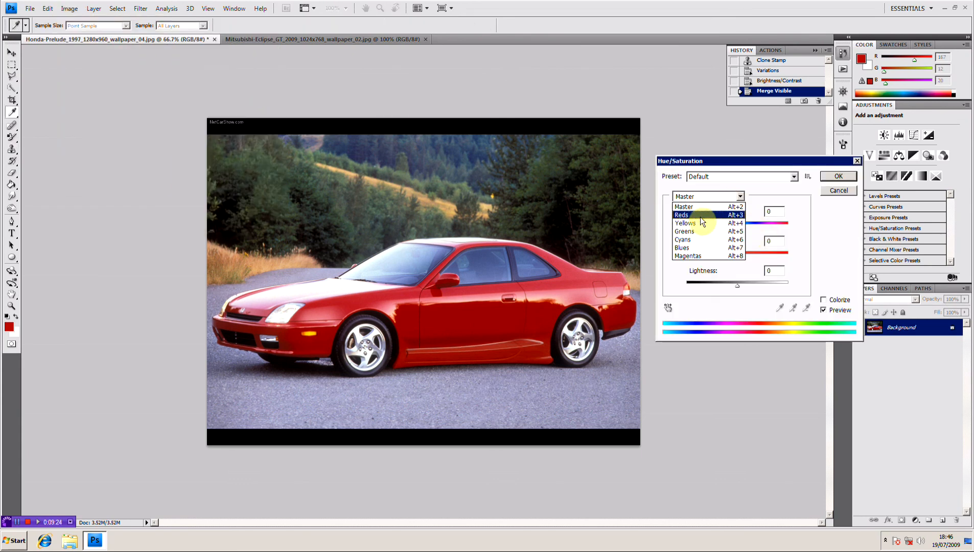
{"action": "left_click", "coordinate": [711, 215]}
{"action": "left_click", "coordinate": [489, 309]}
{"action": "left_click_drag", "start_coordinate": [736, 258], "coordinate": [570, 257]}
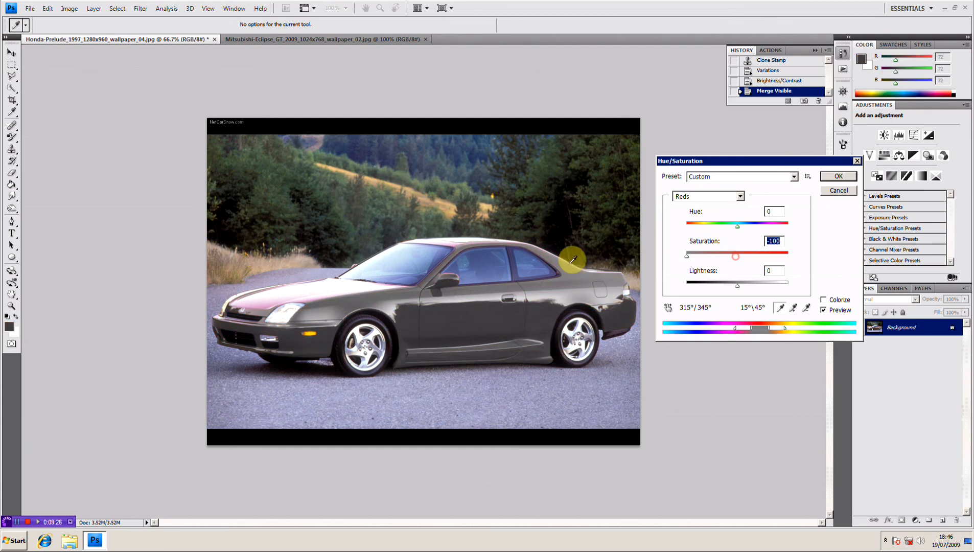
Resample the Reds range from the car's front and rear paintwork, and set Saturation to +12 and Hue to +38
{"action": "left_click", "coordinate": [258, 305]}
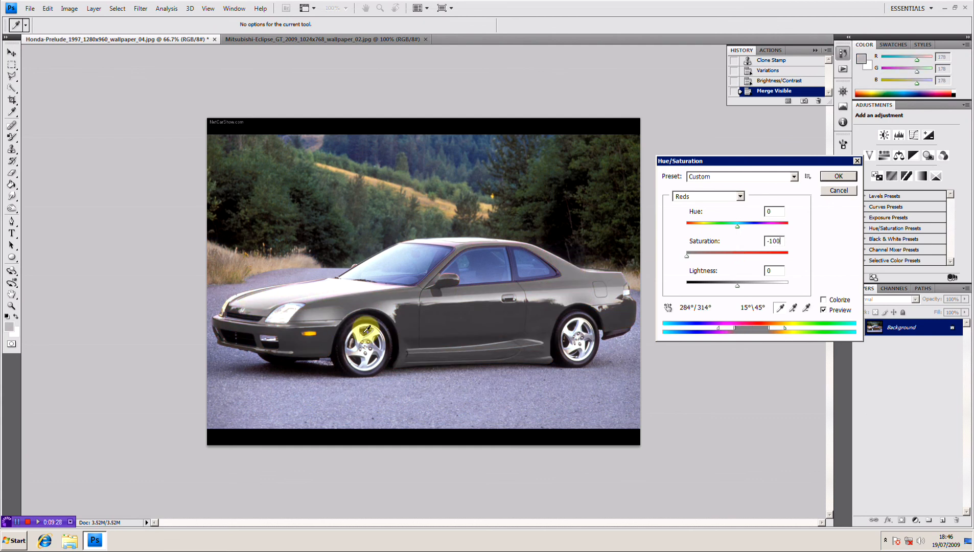
{"action": "left_click", "coordinate": [582, 293]}
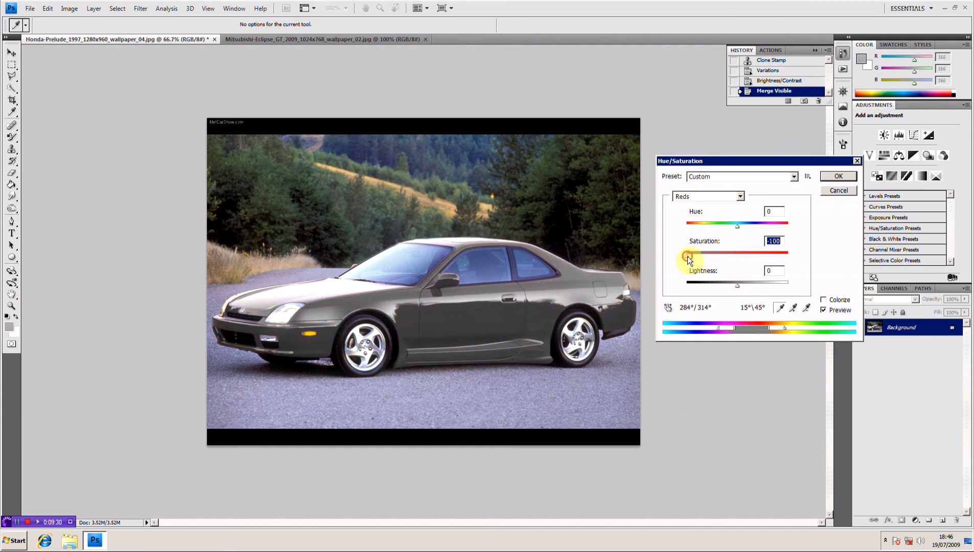
{"action": "left_click_drag", "start_coordinate": [687, 255], "coordinate": [755, 224]}
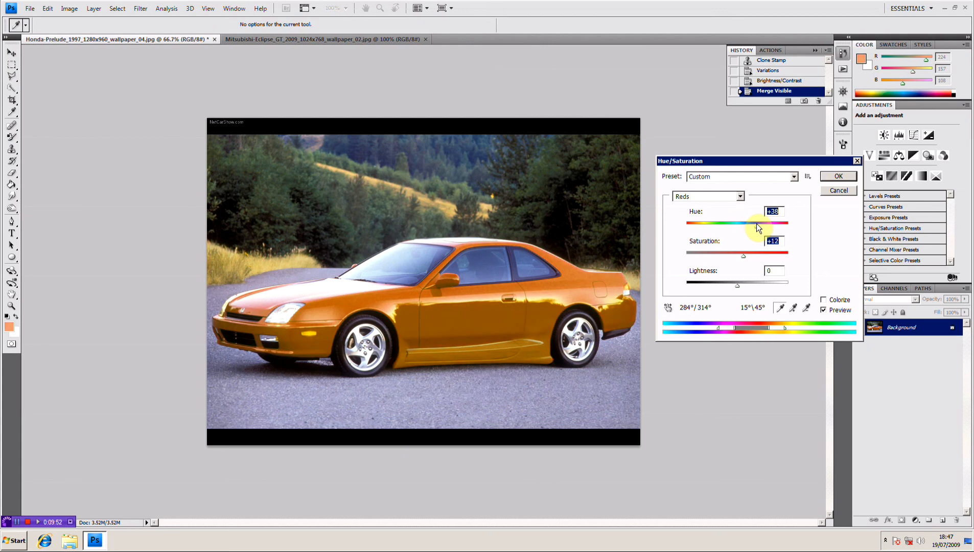